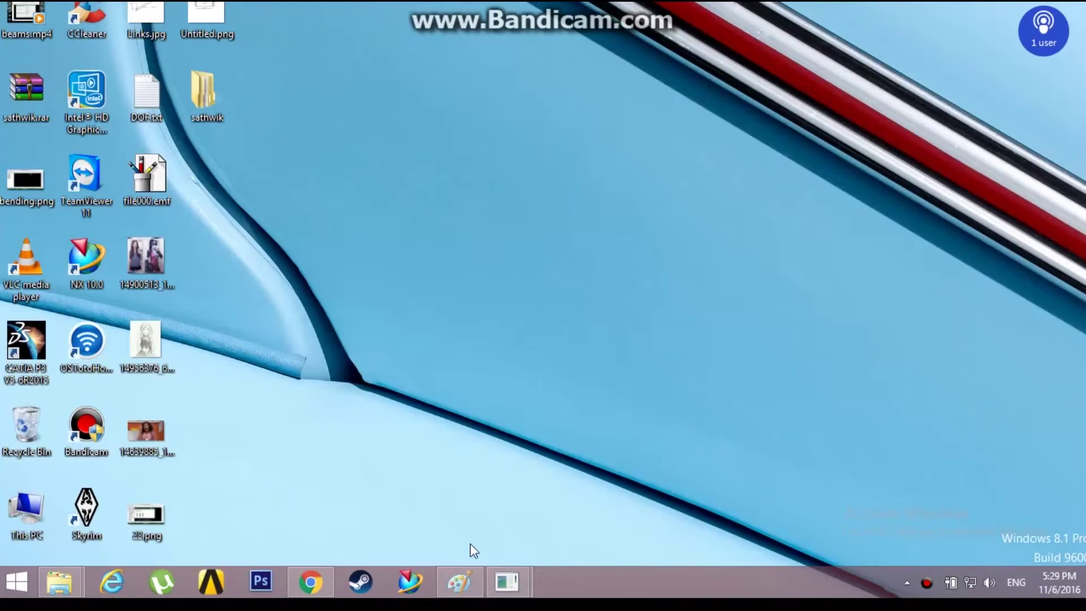
Restore the Paint window showing the cylinder sketch with P = 100 N/mm^2, 100mm and 200mm radii.
{"action": "mouse_move", "coordinate": [463, 571]}
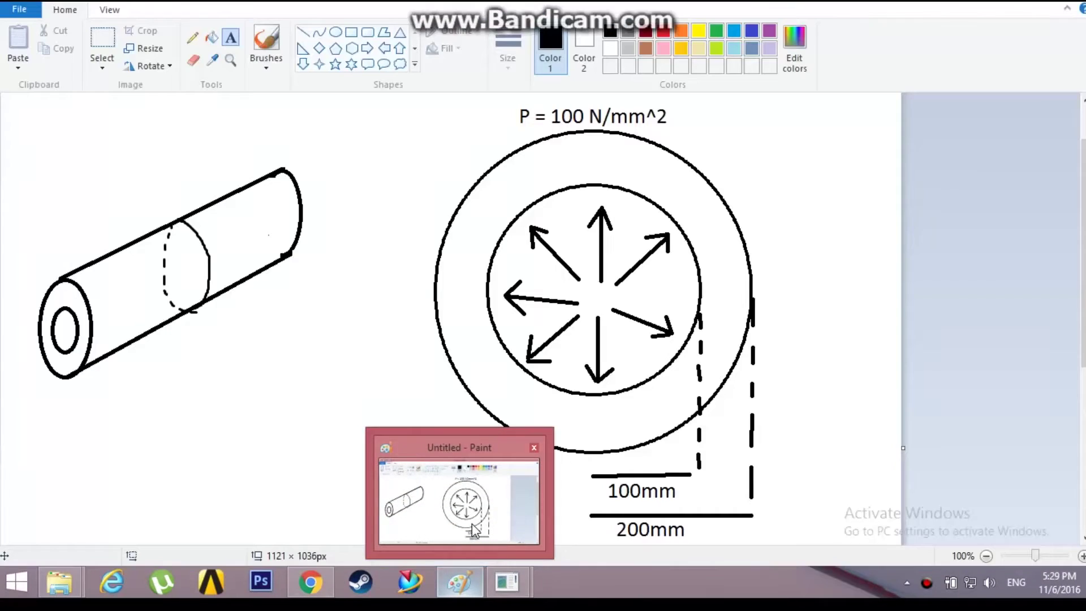
{"action": "left_click", "coordinate": [473, 527]}
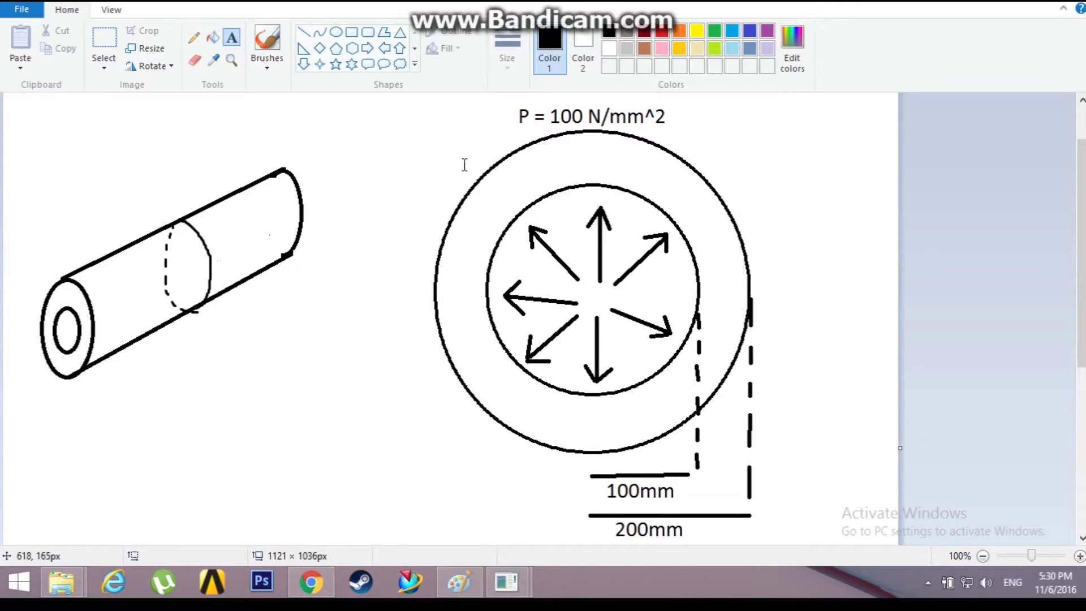
Draw projection lines from the cylinder's top and bottom edges to its cross-section ring.
{"action": "left_click", "coordinate": [303, 33]}
{"action": "left_click_drag", "start_coordinate": [188, 212], "coordinate": [492, 114]}
{"action": "mouse_move", "coordinate": [181, 317]}
{"action": "left_mouse_down"}
{"action": "mouse_move", "coordinate": [424, 444]}
{"action": "mouse_move", "coordinate": [511, 464]}
{"action": "left_mouse_up"}
{"action": "left_click", "coordinate": [304, 494]}
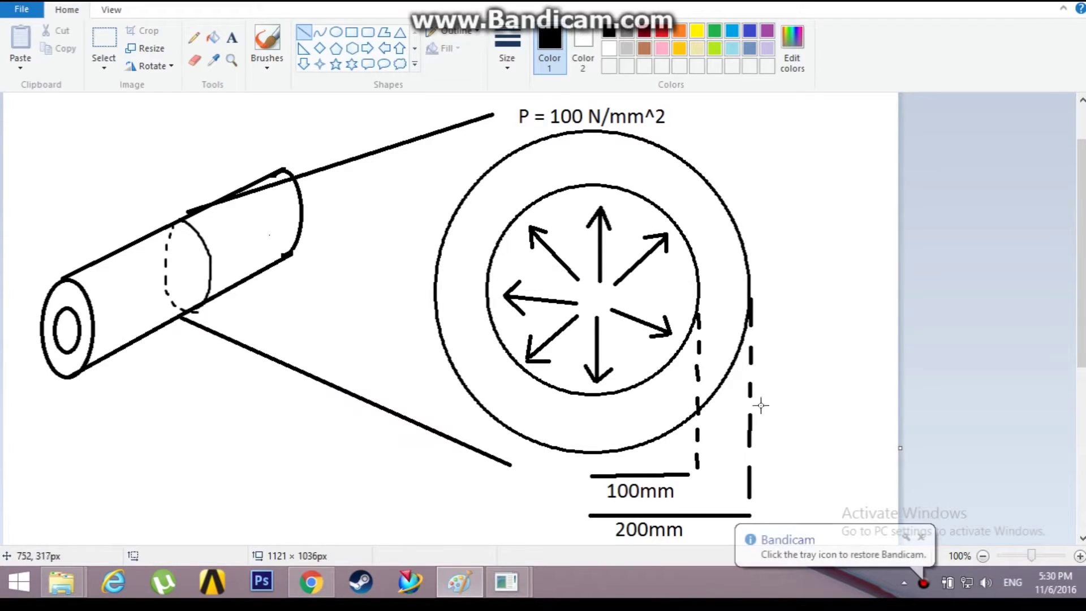
Draw vertical and horizontal centre axes through the ring's circles.
{"action": "left_click", "coordinate": [921, 537]}
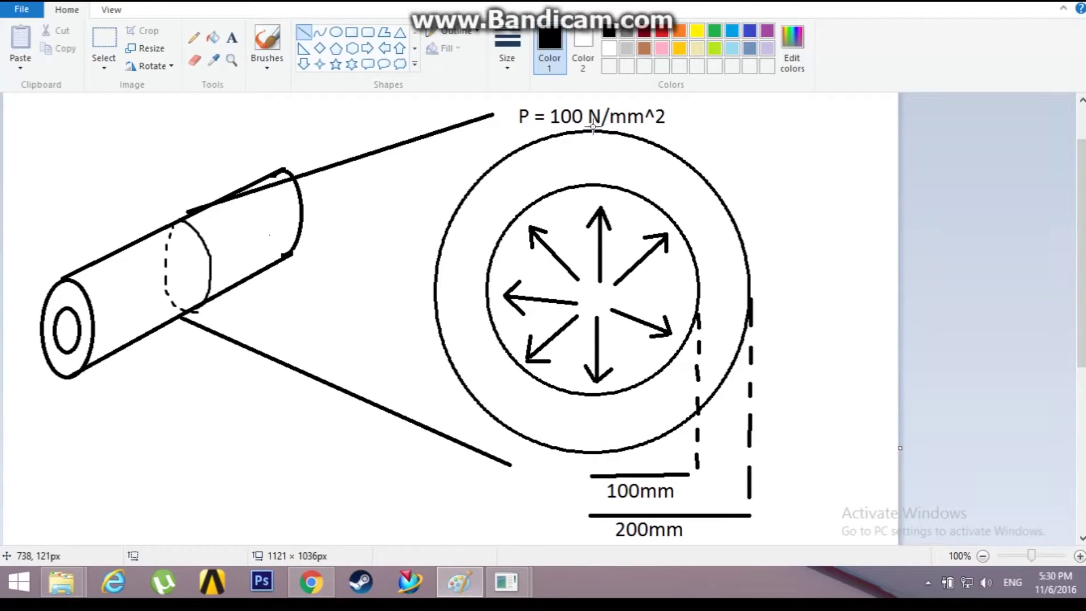
{"action": "left_click_drag", "start_coordinate": [593, 125], "coordinate": [592, 463]}
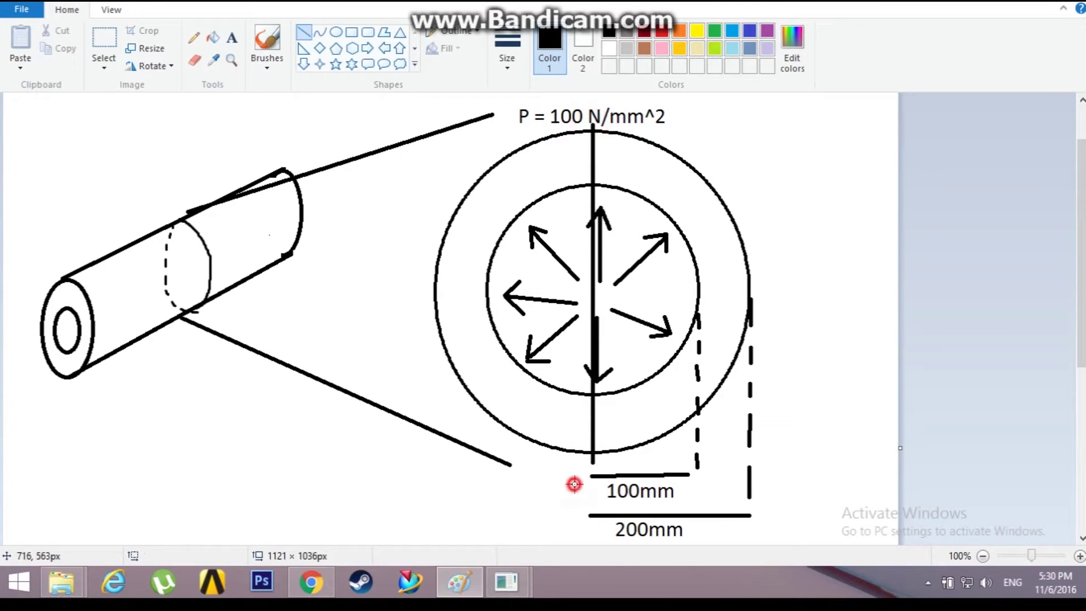
{"action": "left_click_drag", "start_coordinate": [417, 306], "coordinate": [777, 295]}
{"action": "left_click", "coordinate": [931, 312]}
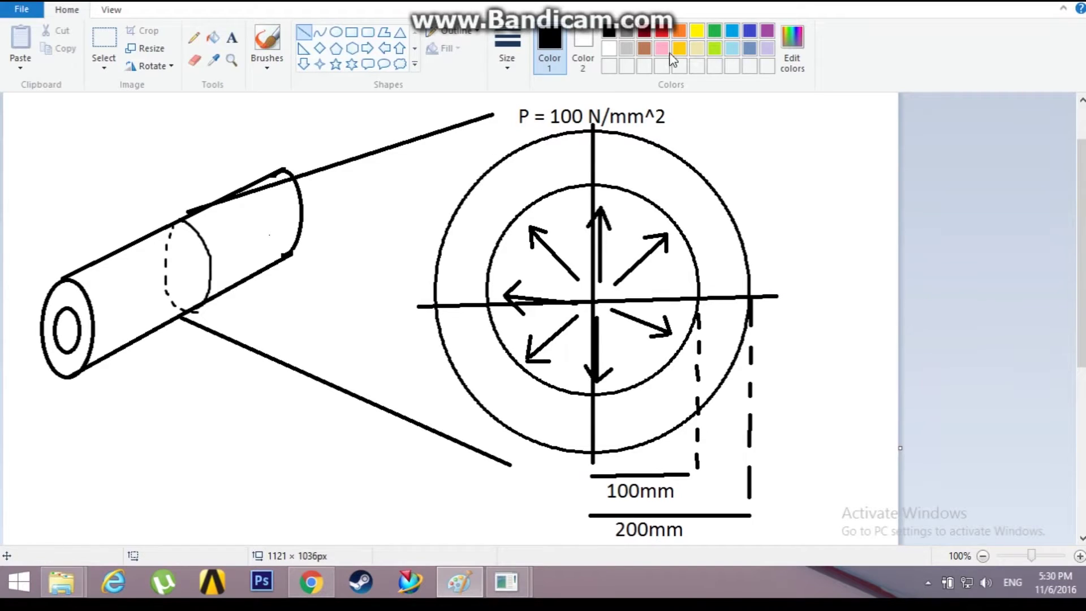
Fill the upper-right quarter of the ring orange, then bring ANSYS to the front.
{"action": "left_click", "coordinate": [679, 31]}
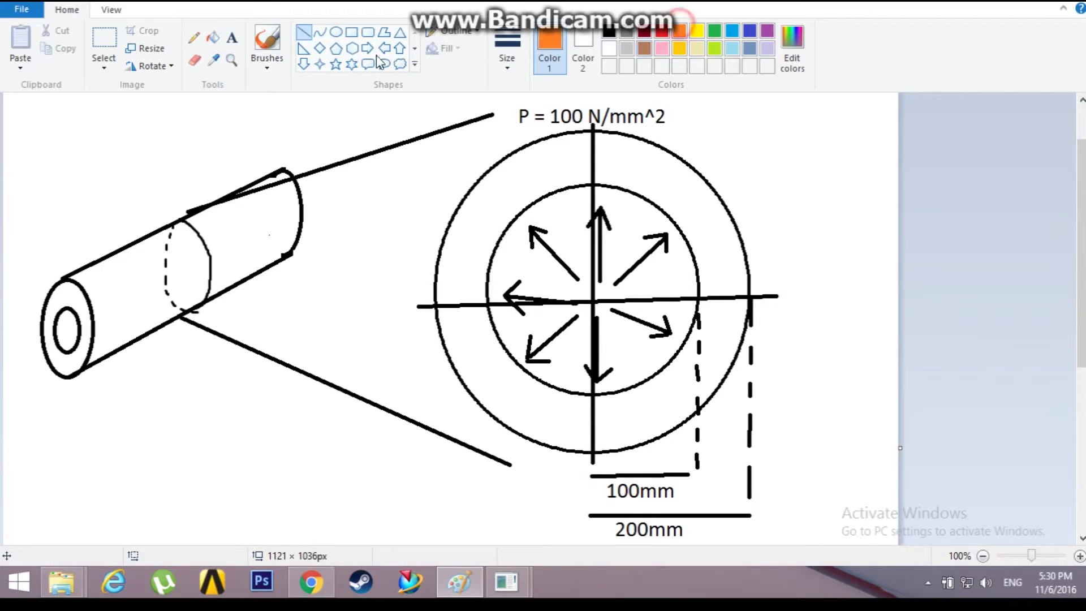
{"action": "left_click", "coordinate": [212, 38]}
{"action": "left_click", "coordinate": [685, 189]}
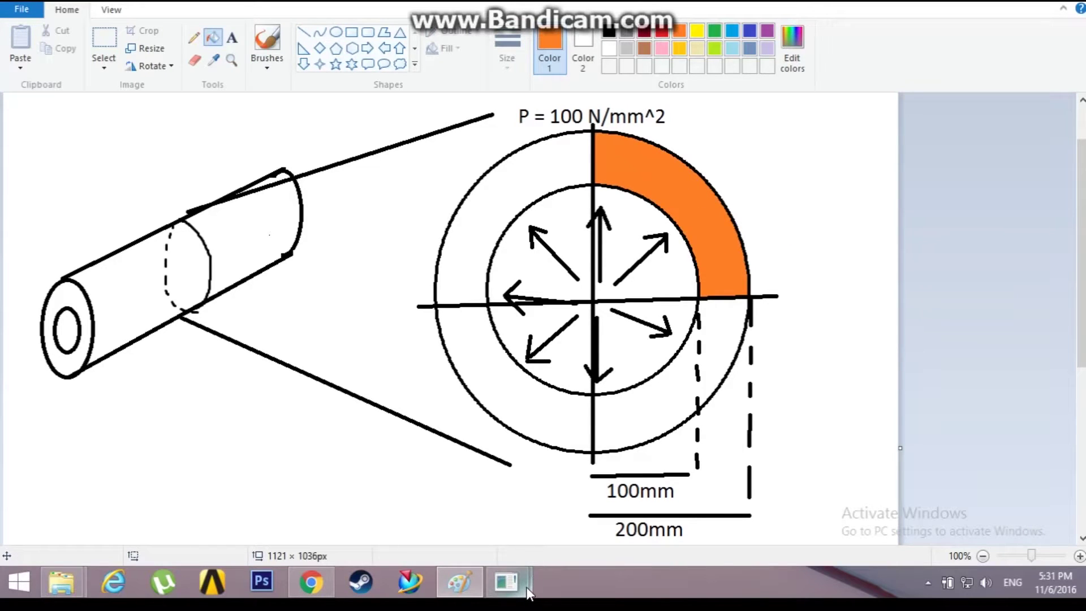
{"action": "mouse_move", "coordinate": [526, 586]}
{"action": "left_click", "coordinate": [546, 518]}
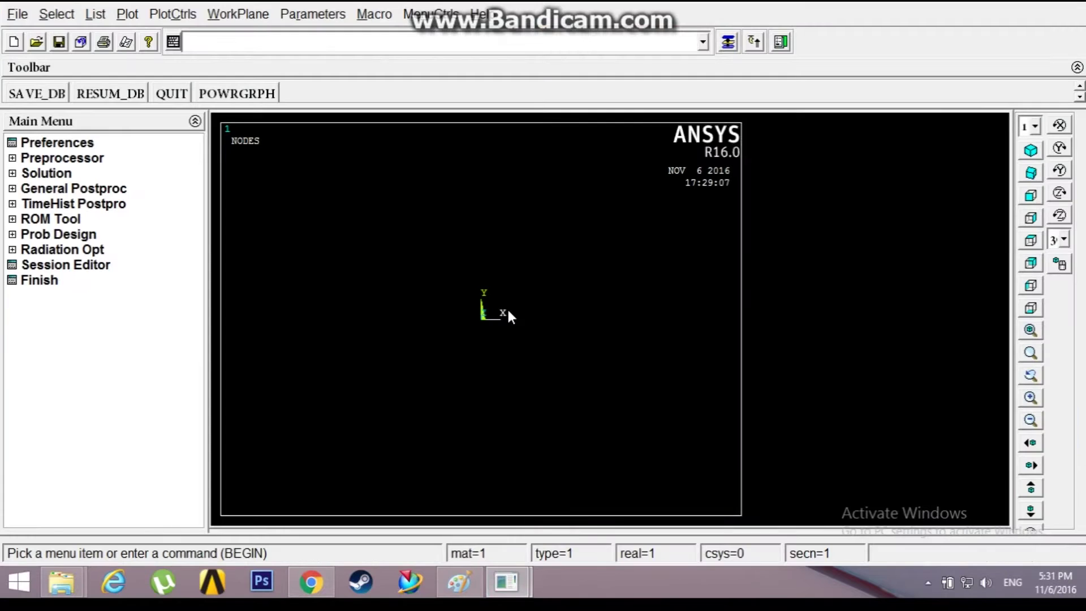
Set the GUI preferences to show only Structural disciplines.
{"action": "left_click", "coordinate": [57, 142]}
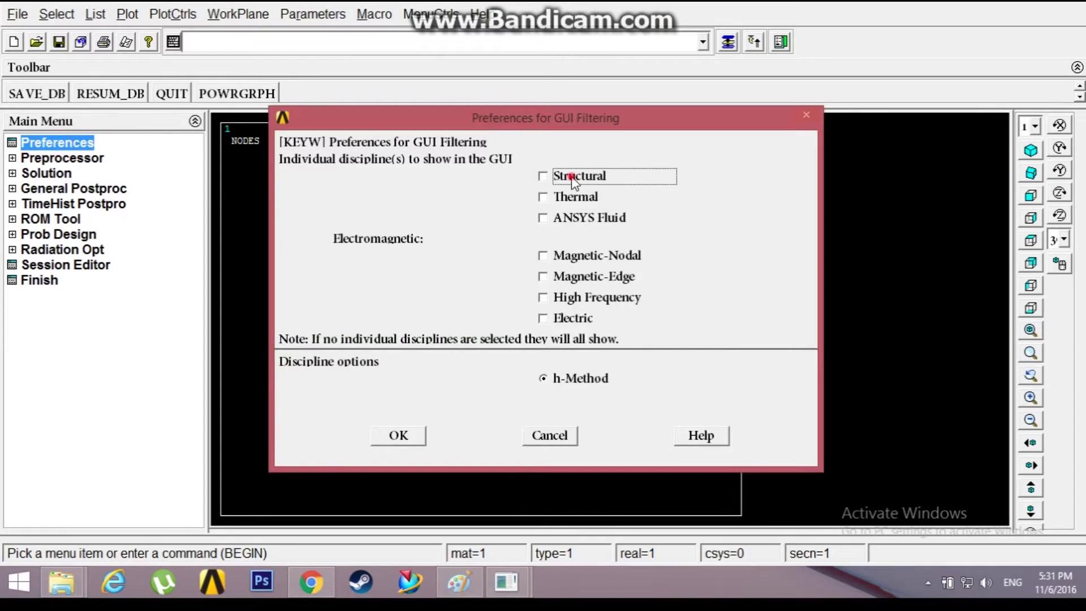
{"action": "left_click", "coordinate": [572, 176]}
{"action": "left_click", "coordinate": [416, 437]}
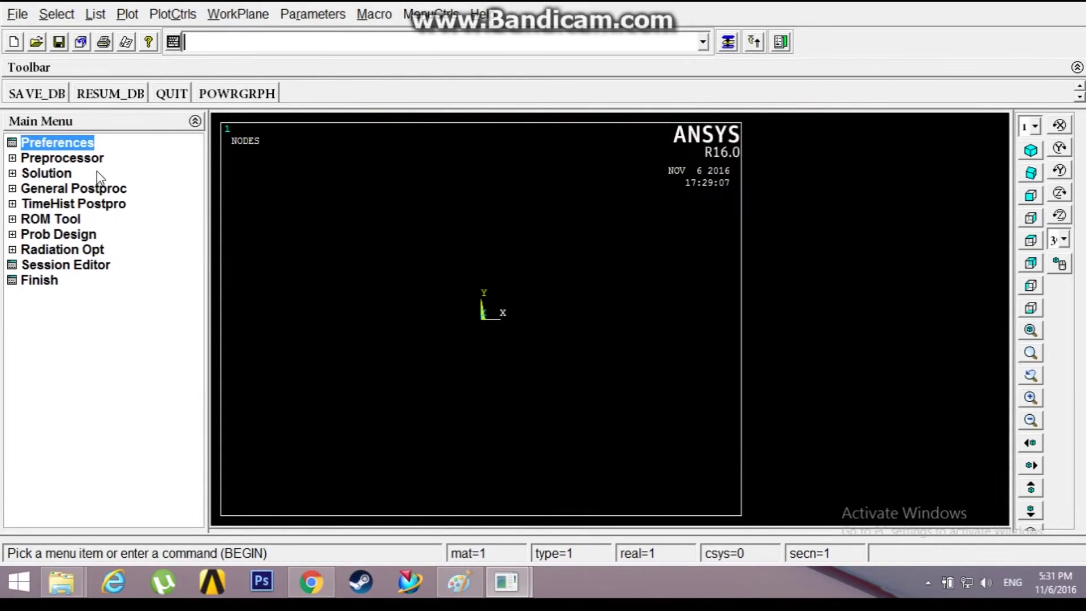
Add the Solid Quad 4 node PLANE182 as element type 1.
{"action": "left_click", "coordinate": [96, 157]}
{"action": "left_click", "coordinate": [105, 173]}
{"action": "left_click", "coordinate": [124, 189]}
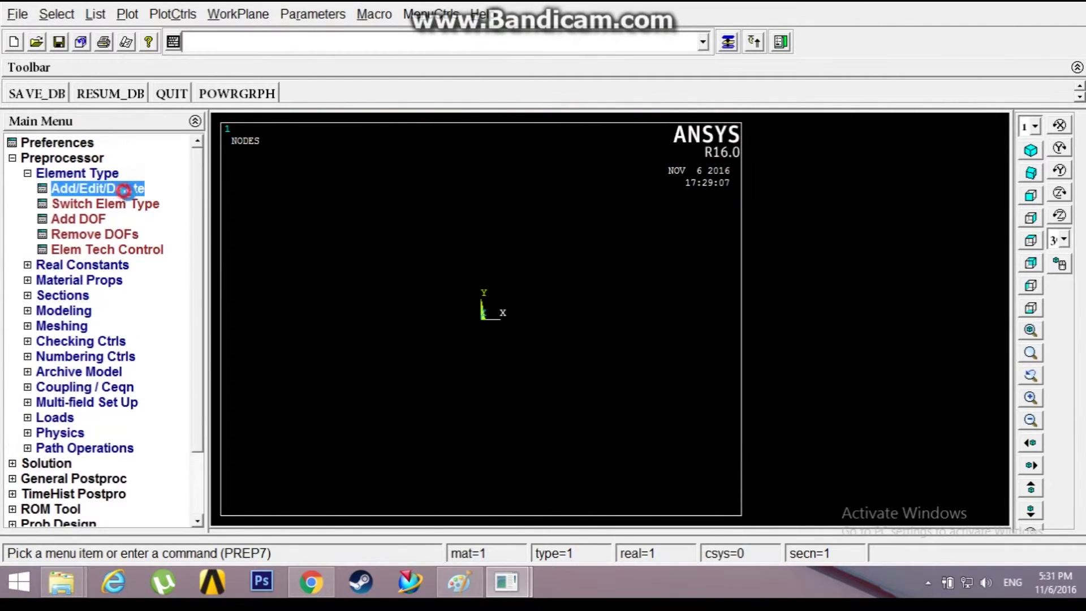
{"action": "left_click", "coordinate": [135, 419]}
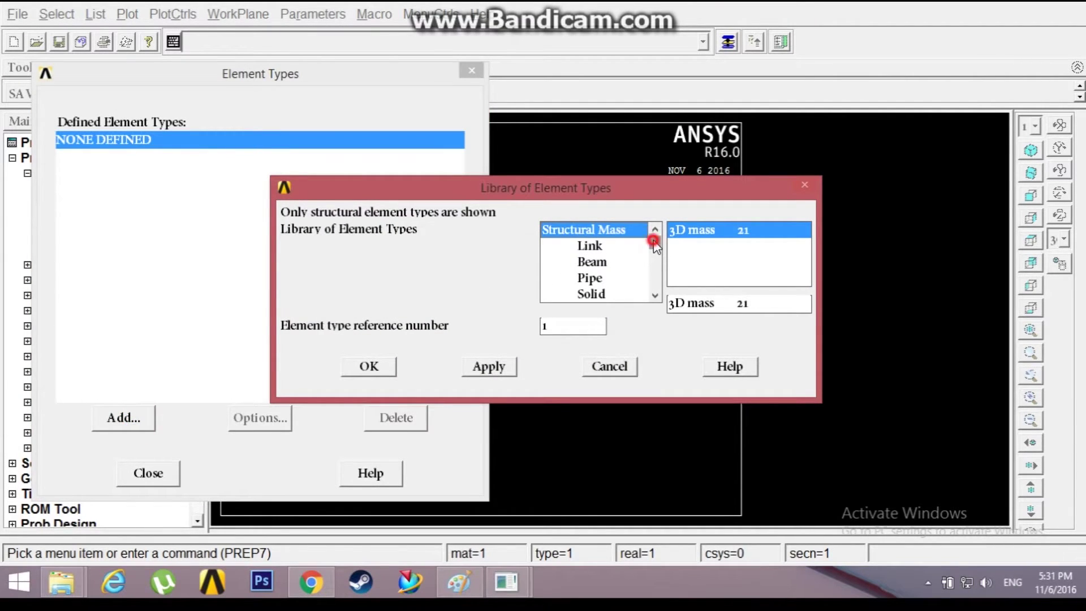
{"action": "scroll", "coordinate": [653, 245], "scroll_direction": "down", "scroll_amount": 2}
{"action": "scroll", "coordinate": [653, 248], "scroll_direction": "up", "scroll_amount": 1}
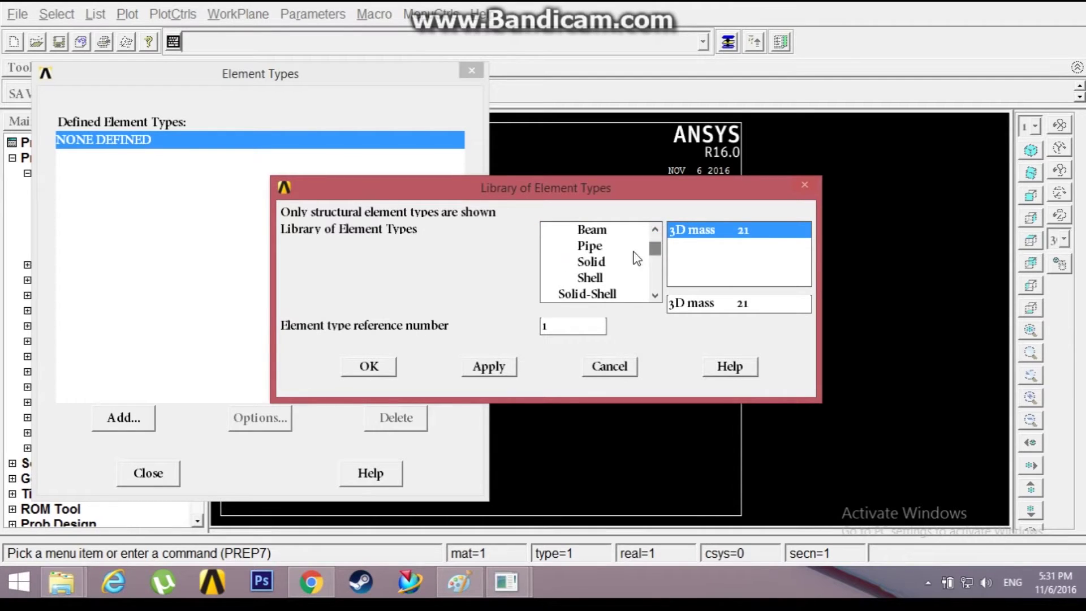
{"action": "left_click", "coordinate": [604, 263]}
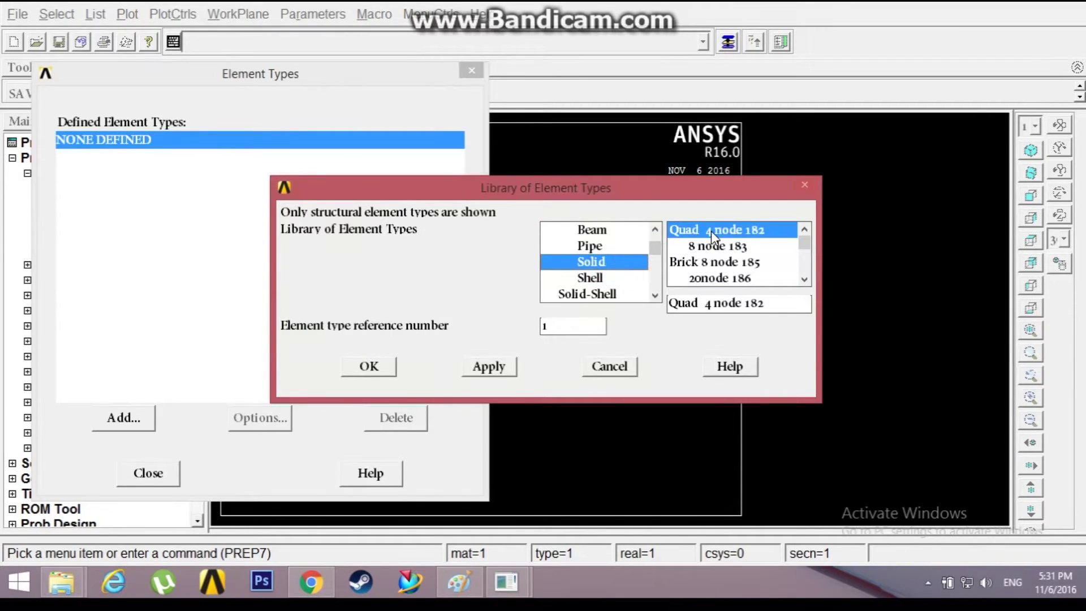
{"action": "left_click", "coordinate": [380, 367]}
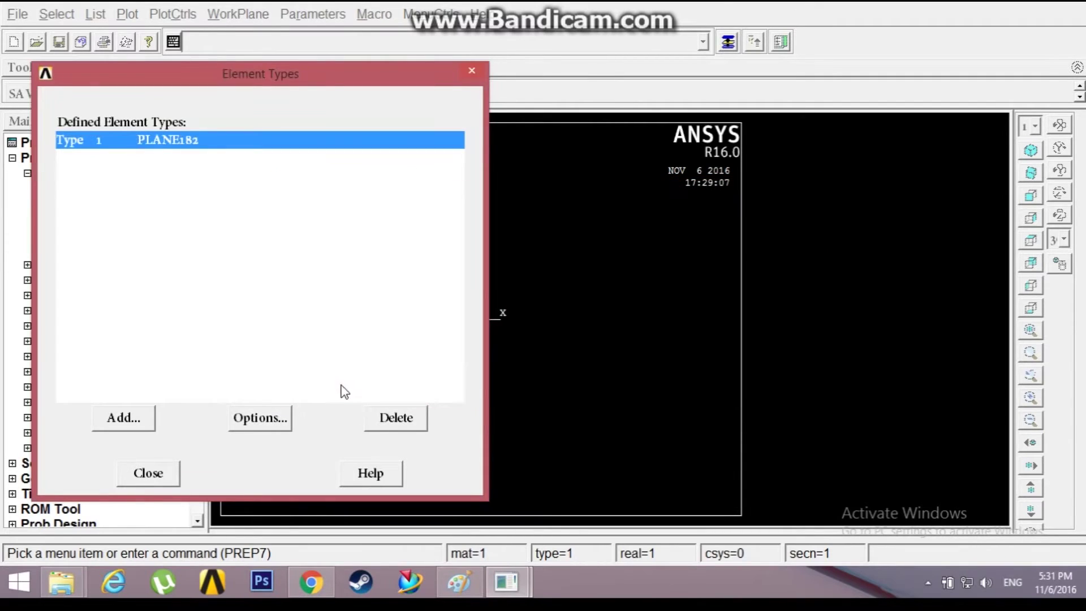
Set PLANE182 element behaviour to Plane strain.
{"action": "left_click", "coordinate": [277, 417]}
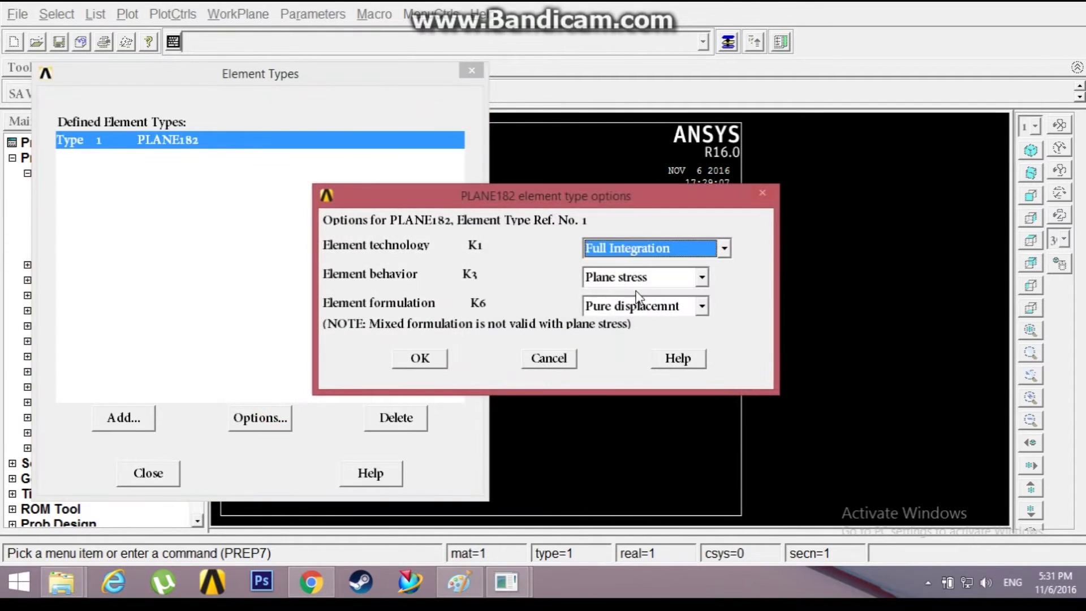
{"action": "left_click", "coordinate": [650, 279]}
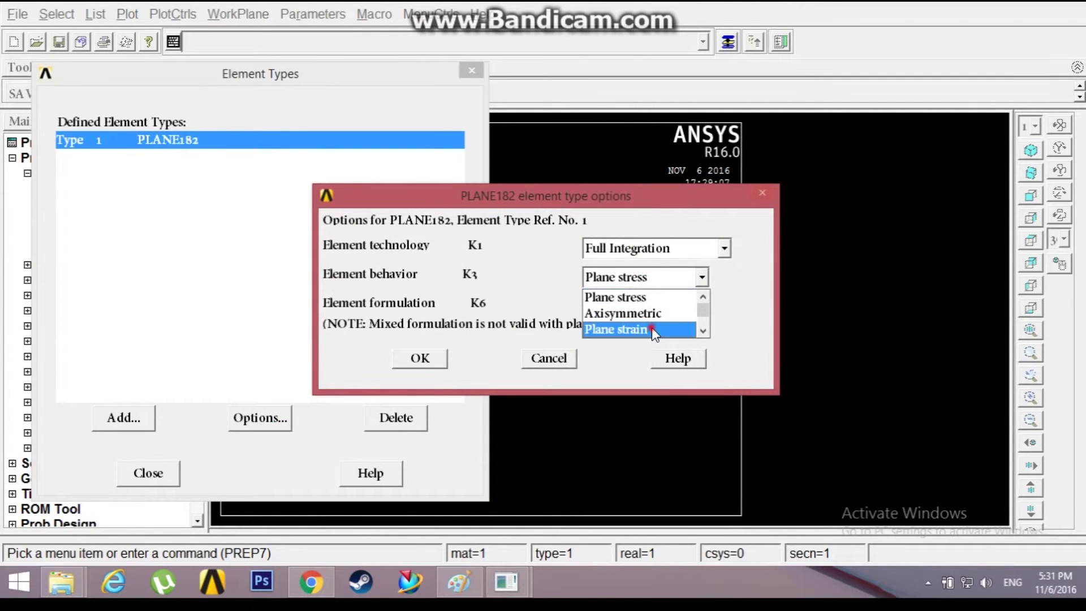
{"action": "left_click", "coordinate": [650, 329]}
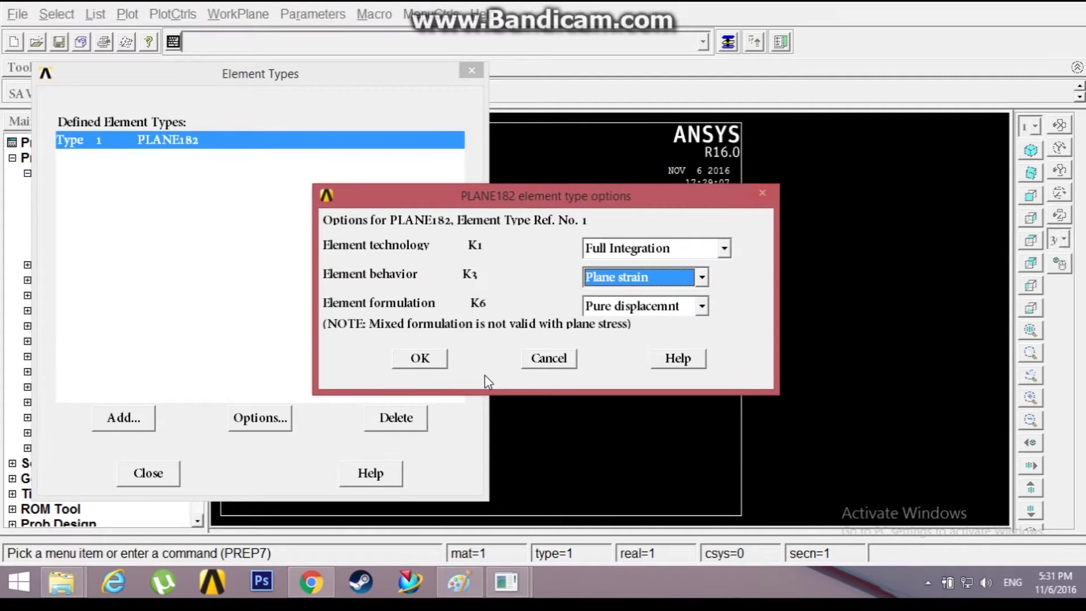
{"action": "left_click", "coordinate": [441, 364]}
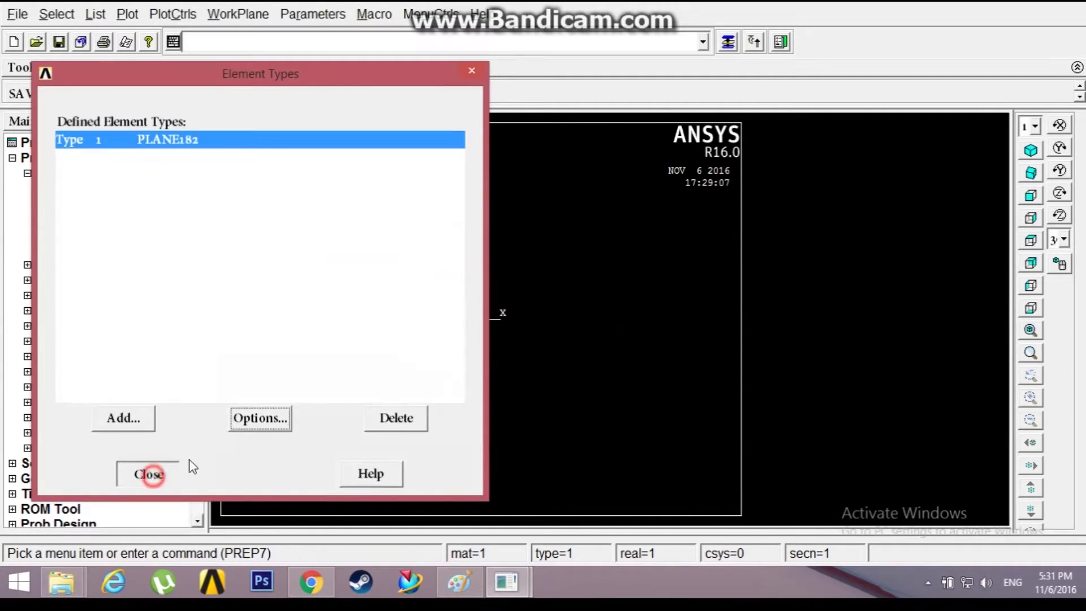
{"action": "left_click", "coordinate": [148, 473]}
{"action": "left_click", "coordinate": [27, 174]}
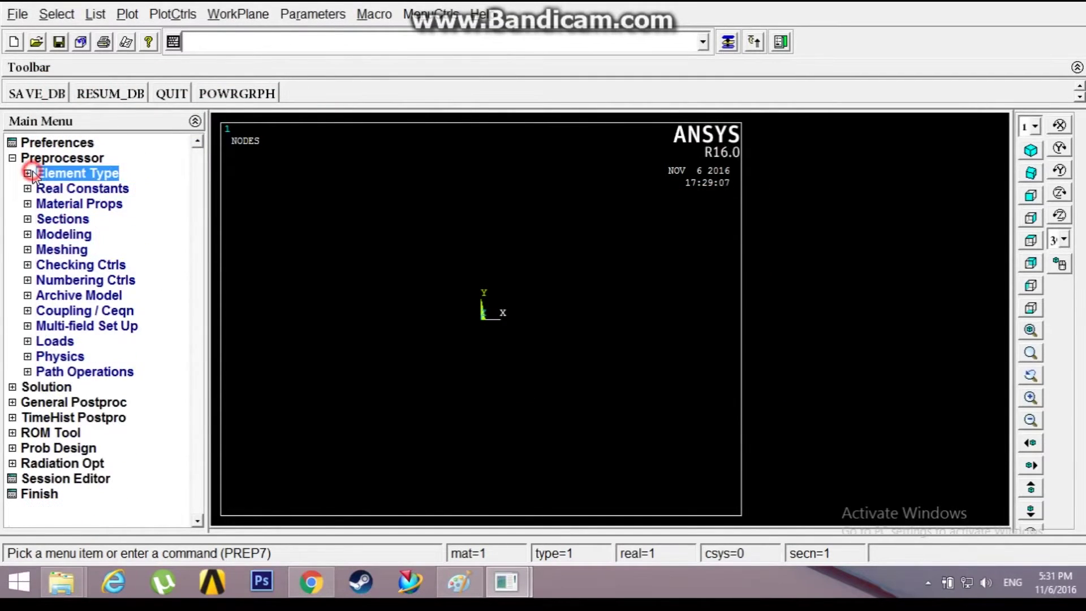
Open the Structural > Linear > Elastic > Isotropic properties for material model 1.
{"action": "left_click", "coordinate": [28, 189]}
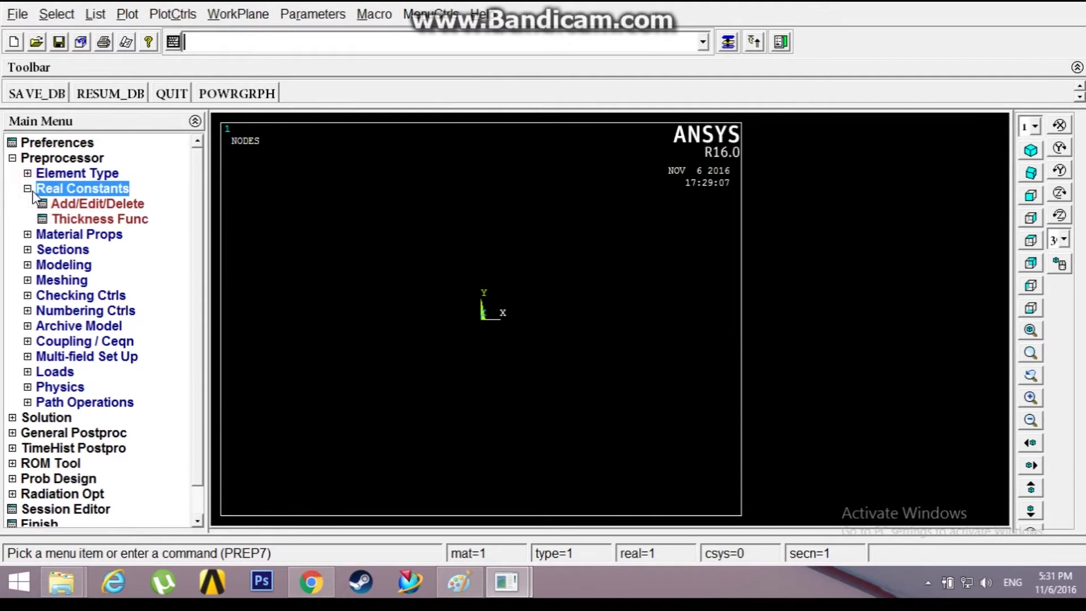
{"action": "left_click", "coordinate": [28, 189]}
{"action": "left_click", "coordinate": [28, 204]}
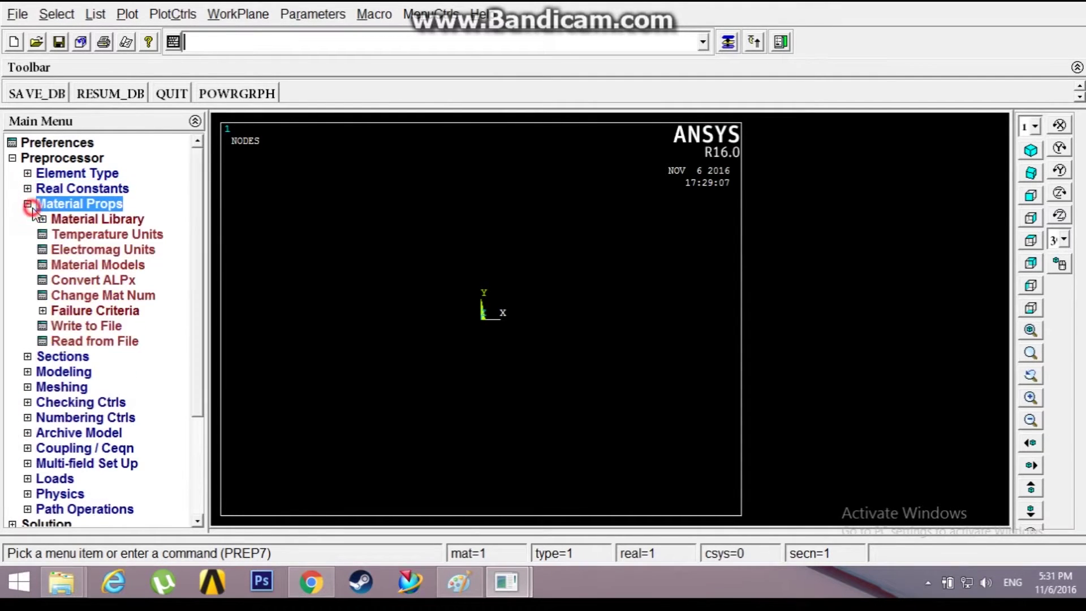
{"action": "left_click", "coordinate": [66, 262]}
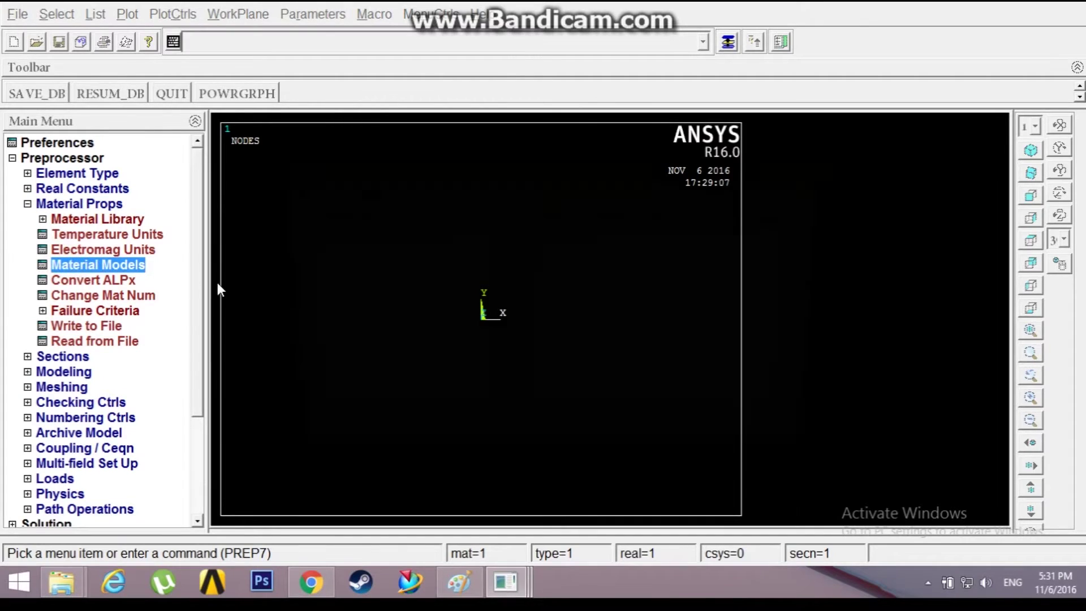
{"action": "double_click", "coordinate": [589, 254]}
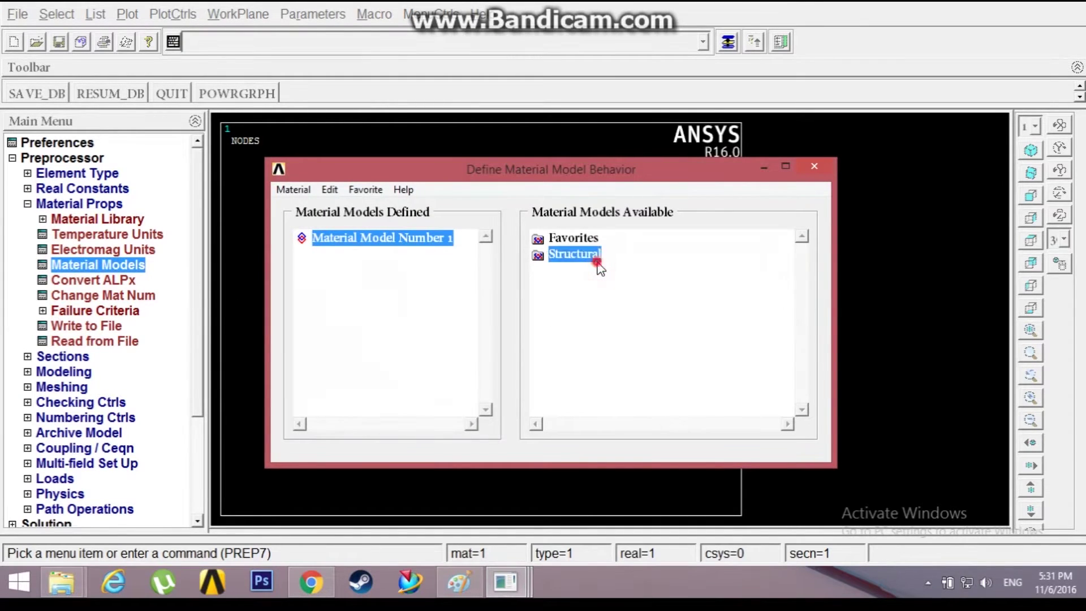
{"action": "double_click", "coordinate": [589, 269]}
{"action": "left_click", "coordinate": [611, 285]}
{"action": "double_click", "coordinate": [609, 288]}
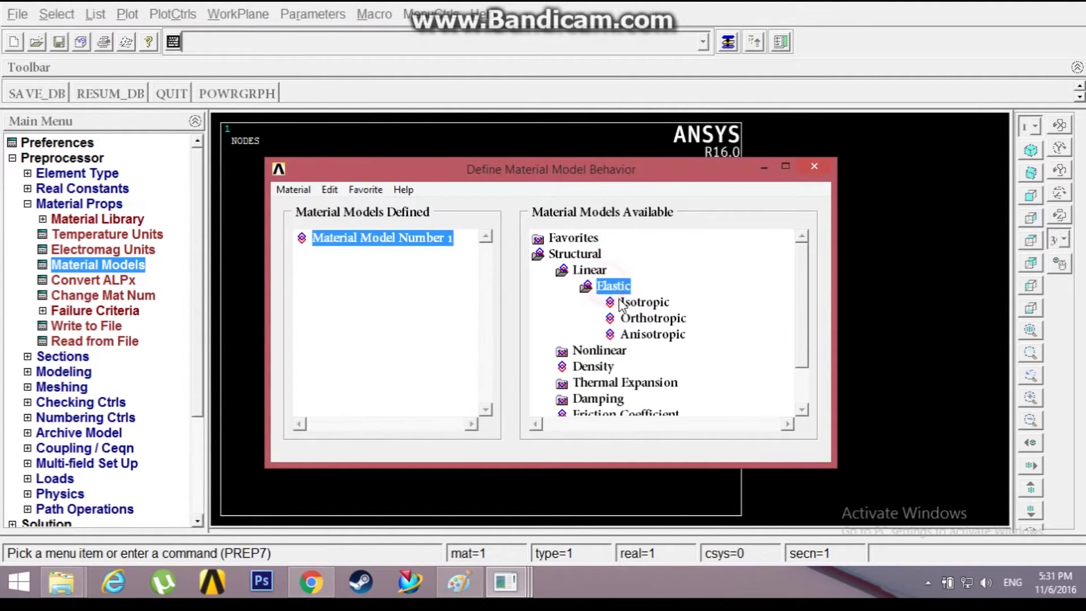
{"action": "double_click", "coordinate": [641, 301]}
Enter elastic modulus EX 2e5 and Poisson's ratio PRXY 0.3.
{"action": "left_click", "coordinate": [521, 362]}
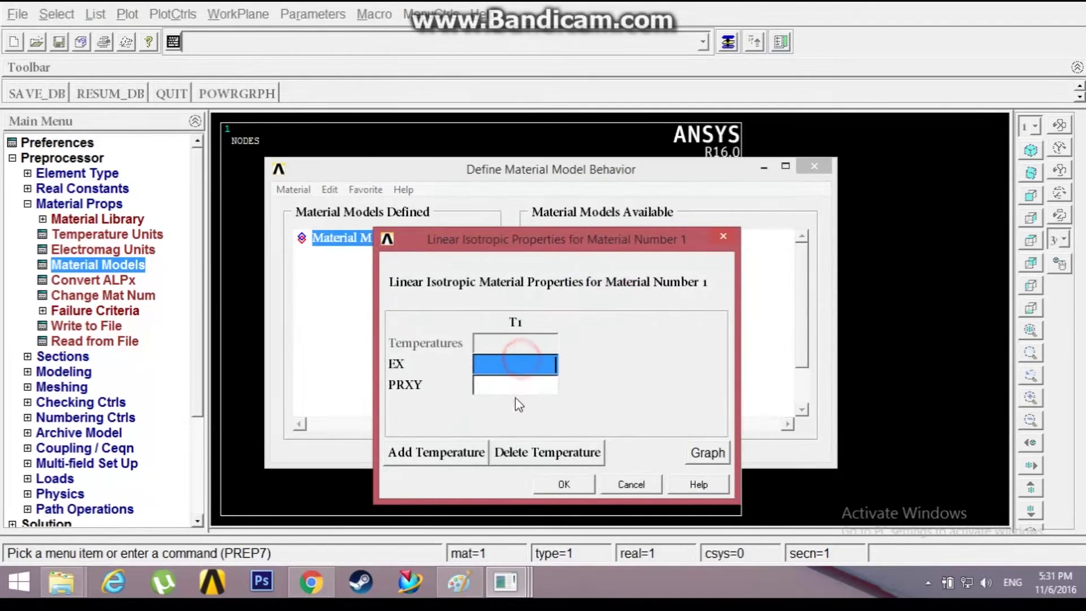
{"action": "left_click", "coordinate": [466, 572]}
{"action": "left_click", "coordinate": [465, 573]}
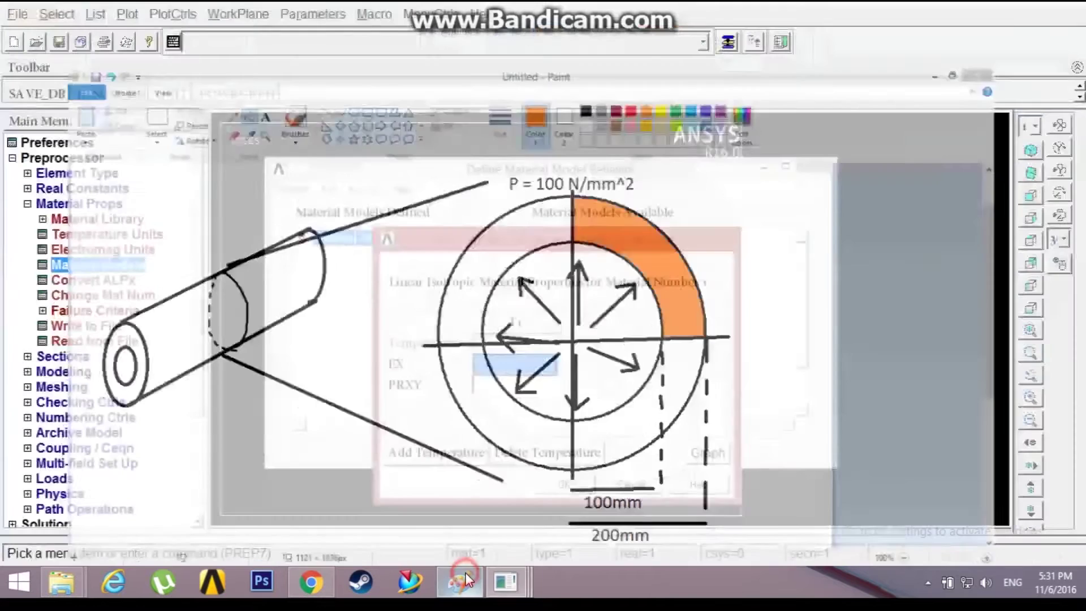
{"action": "left_click", "coordinate": [524, 367]}
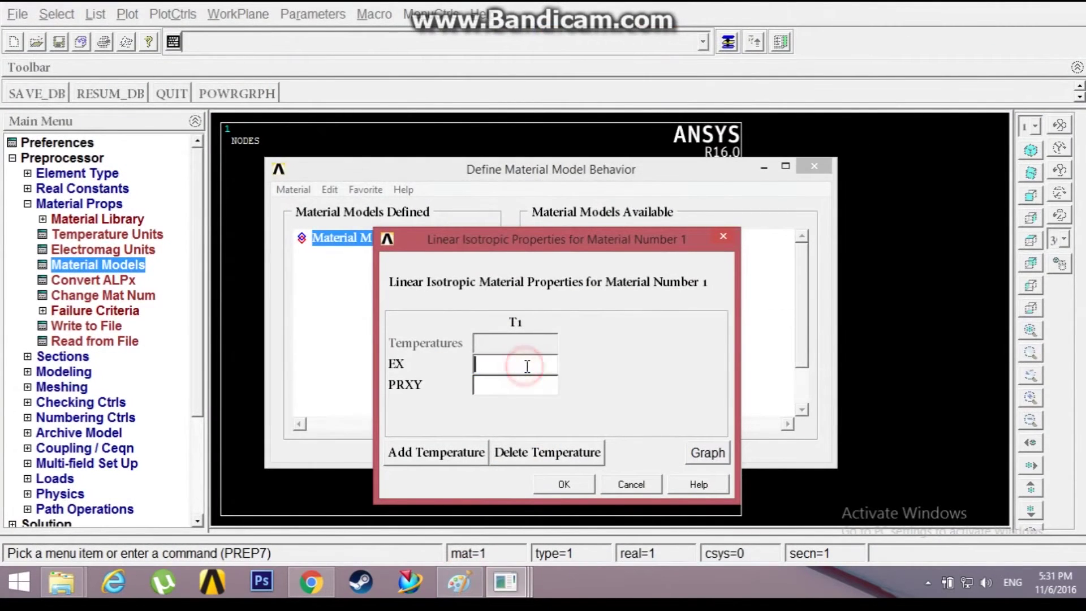
{"action": "type", "text": "200"}
{"action": "key", "text": "BackSpace"}
{"action": "type", "text": "e"}
{"action": "left_click", "coordinate": [523, 390]}
{"action": "type", "text": "0.3"}
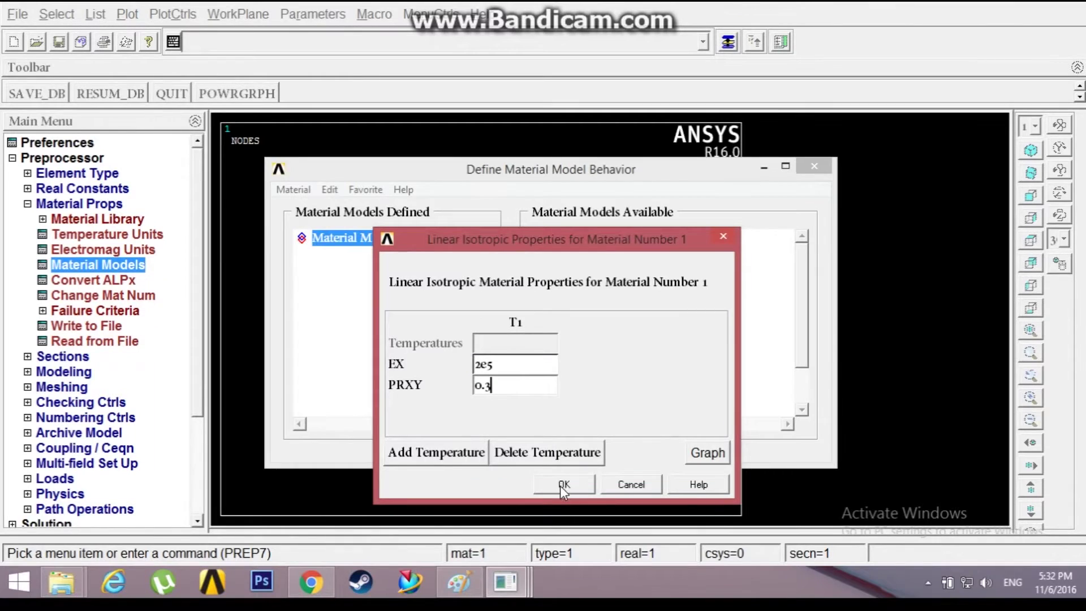
{"action": "left_click", "coordinate": [561, 486]}
Exit the Material Models window.
{"action": "left_click", "coordinate": [293, 190]}
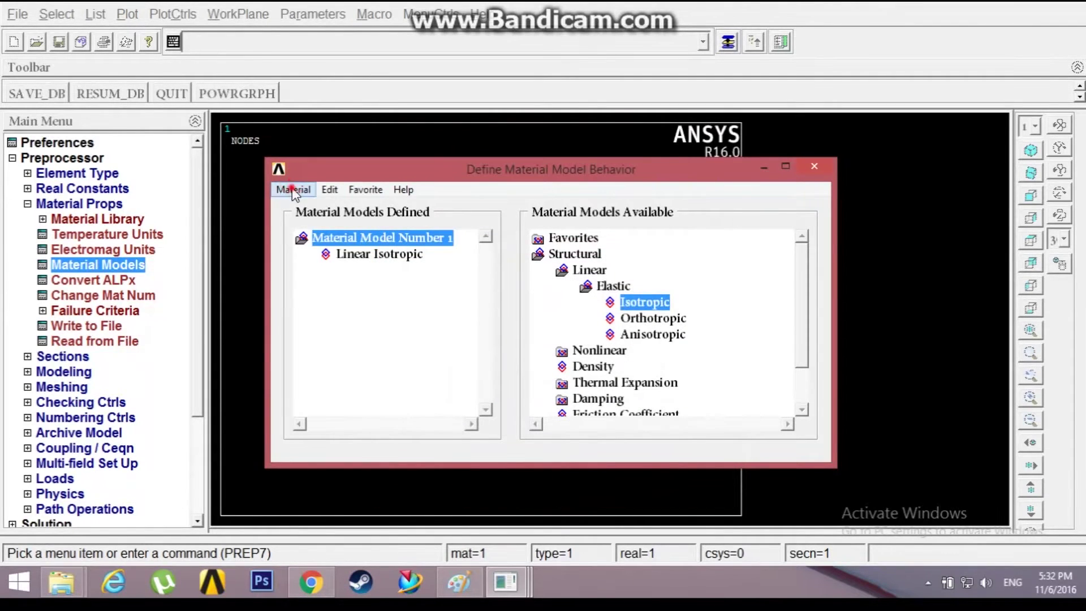
{"action": "left_click", "coordinate": [295, 225]}
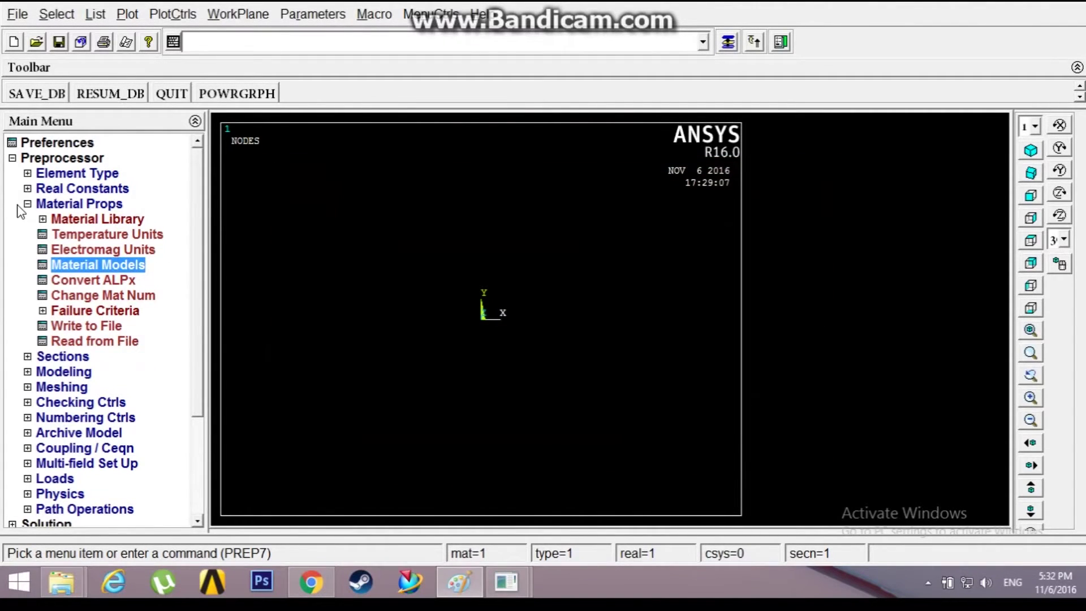
{"action": "left_click", "coordinate": [27, 204]}
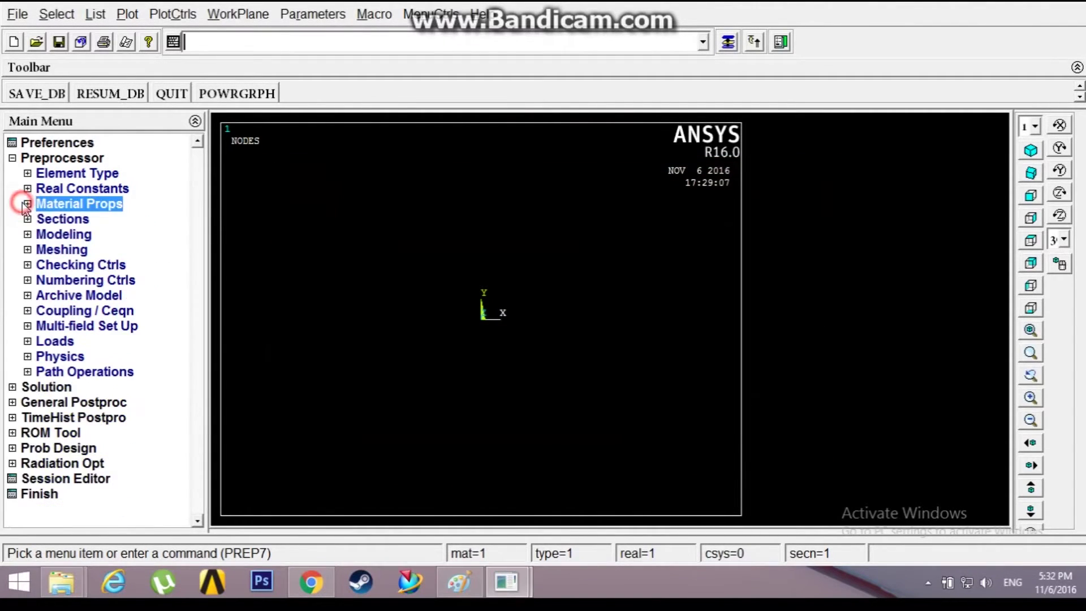
Open the Partial Annulus area creation dialog under Modeling > Create > Areas > Circle.
{"action": "left_click", "coordinate": [28, 234]}
{"action": "left_click", "coordinate": [56, 250]}
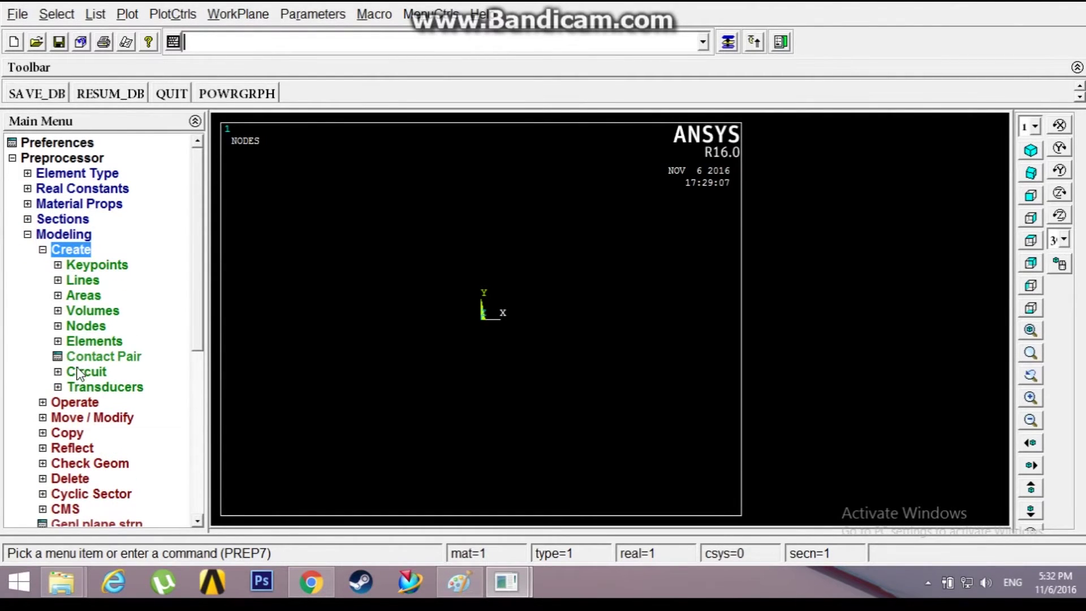
{"action": "left_click", "coordinate": [83, 295]}
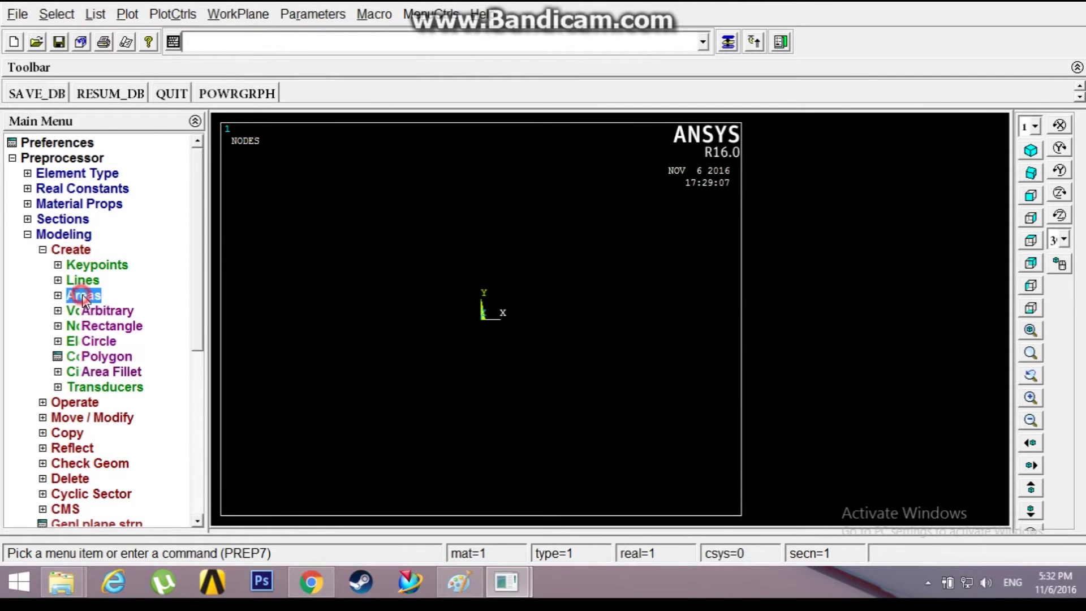
{"action": "left_click", "coordinate": [94, 341]}
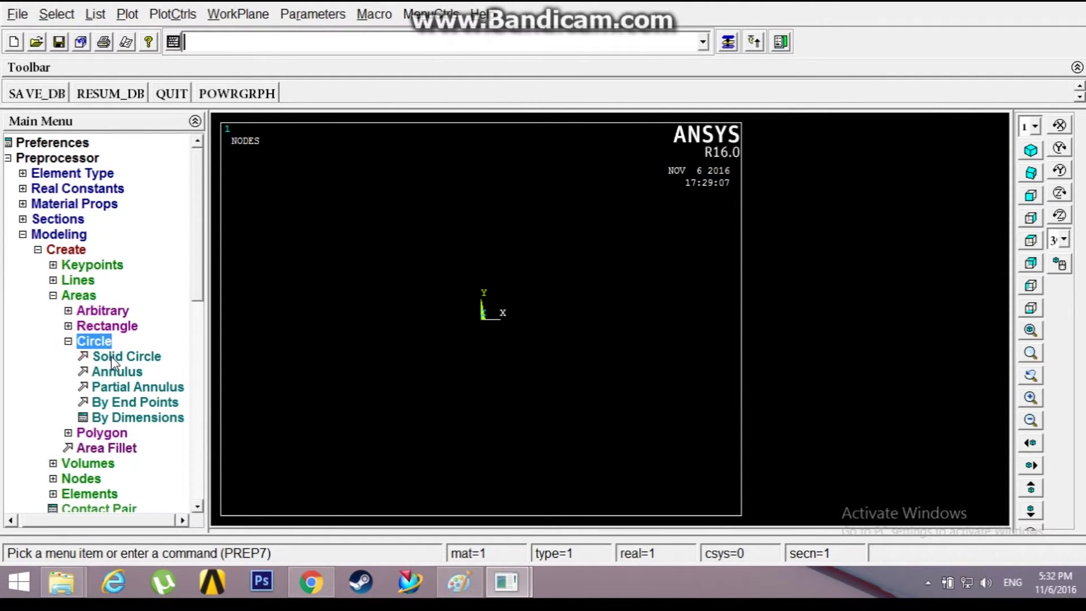
{"action": "left_click", "coordinate": [117, 388]}
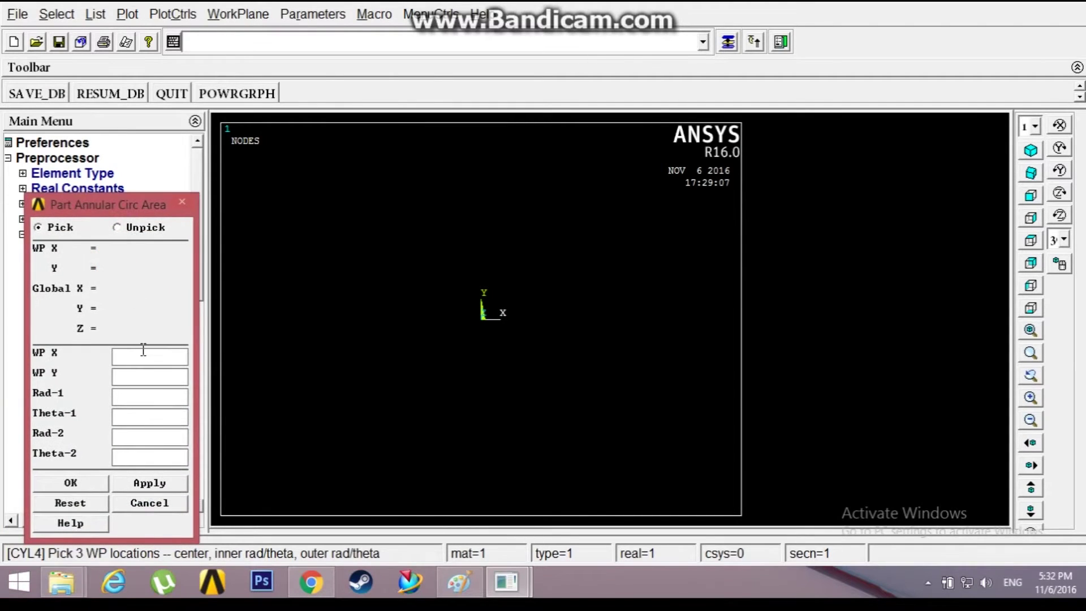
Create the annulus at WP 0,0 with radii 100 to 200, spanning 0 to 90 degrees.
{"action": "type", "text": "0"}
{"action": "left_click", "coordinate": [132, 375]}
{"action": "type", "text": "0"}
{"action": "left_click", "coordinate": [131, 389]}
{"action": "left_click", "coordinate": [129, 434]}
{"action": "type", "text": "200"}
{"action": "left_click", "coordinate": [129, 419]}
{"action": "type", "text": "0"}
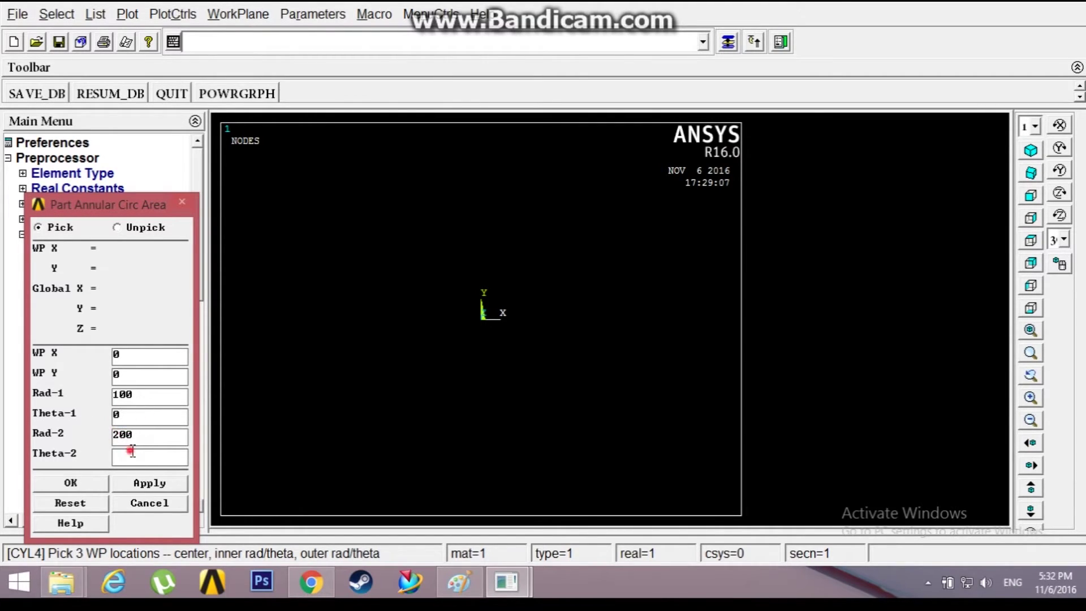
{"action": "left_click", "coordinate": [131, 450]}
{"action": "left_click", "coordinate": [94, 481]}
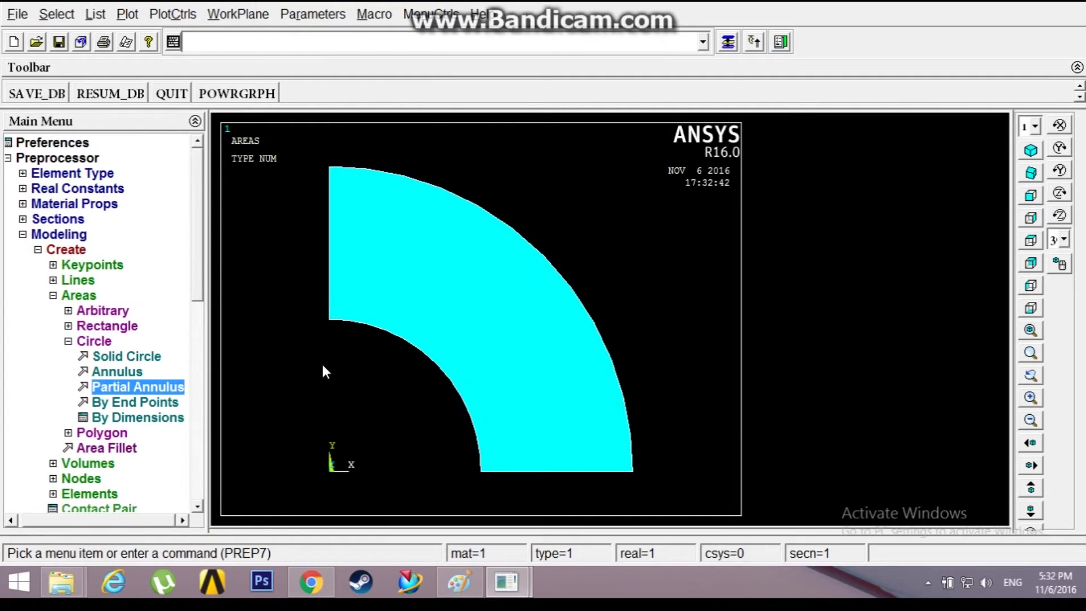
{"action": "left_click", "coordinate": [23, 234]}
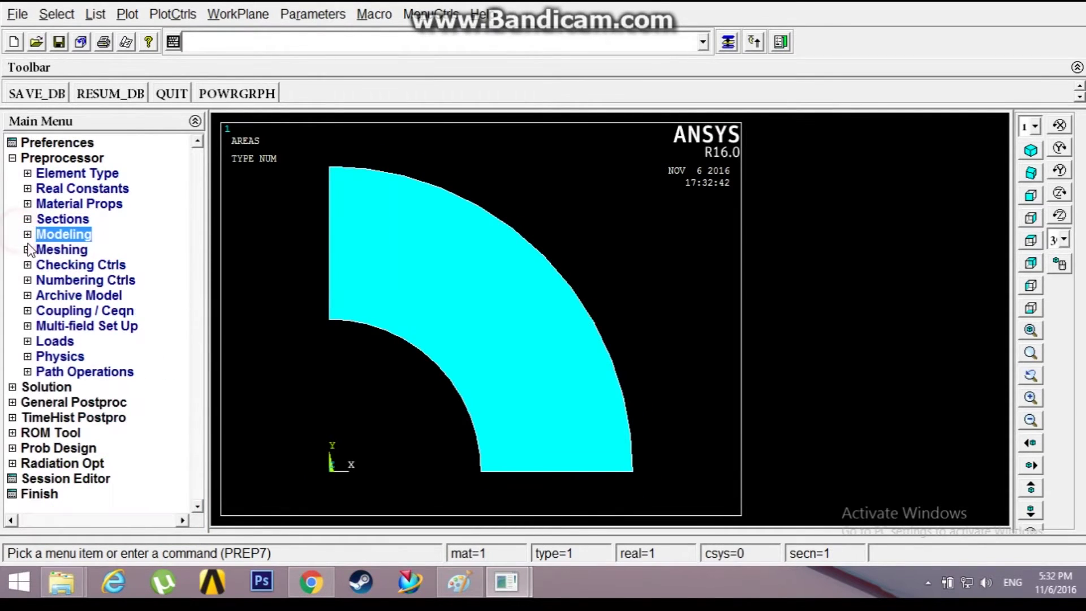
Free-mesh the quarter annulus area with MeshTool Smart Size set to 3.
{"action": "left_click", "coordinate": [28, 249]}
{"action": "left_click", "coordinate": [74, 279]}
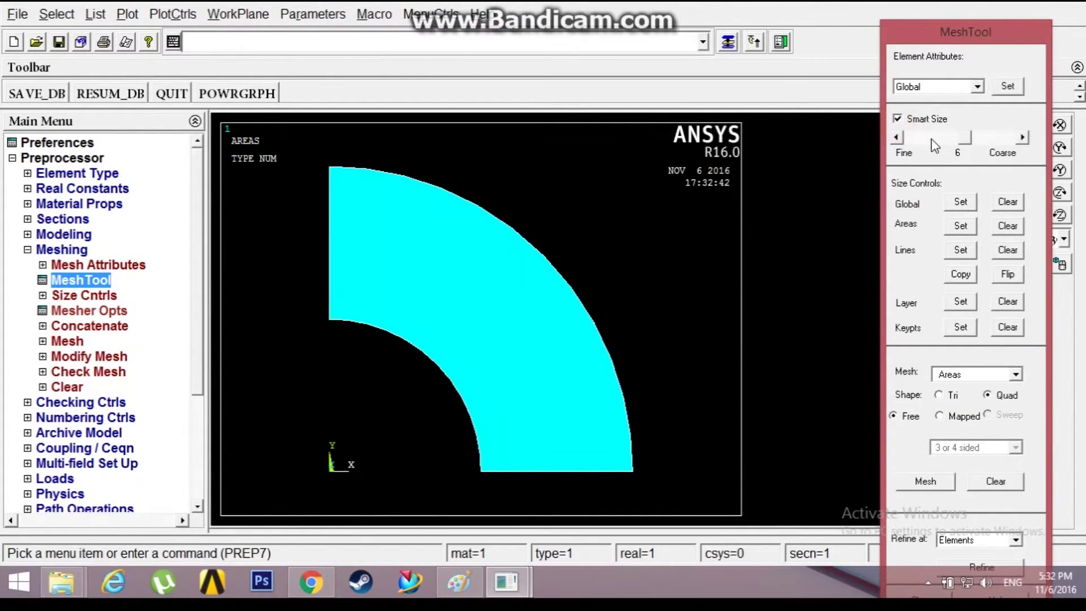
{"action": "left_click_drag", "start_coordinate": [921, 141], "coordinate": [932, 138]}
{"action": "left_click", "coordinate": [942, 480]}
{"action": "left_click", "coordinate": [507, 300]}
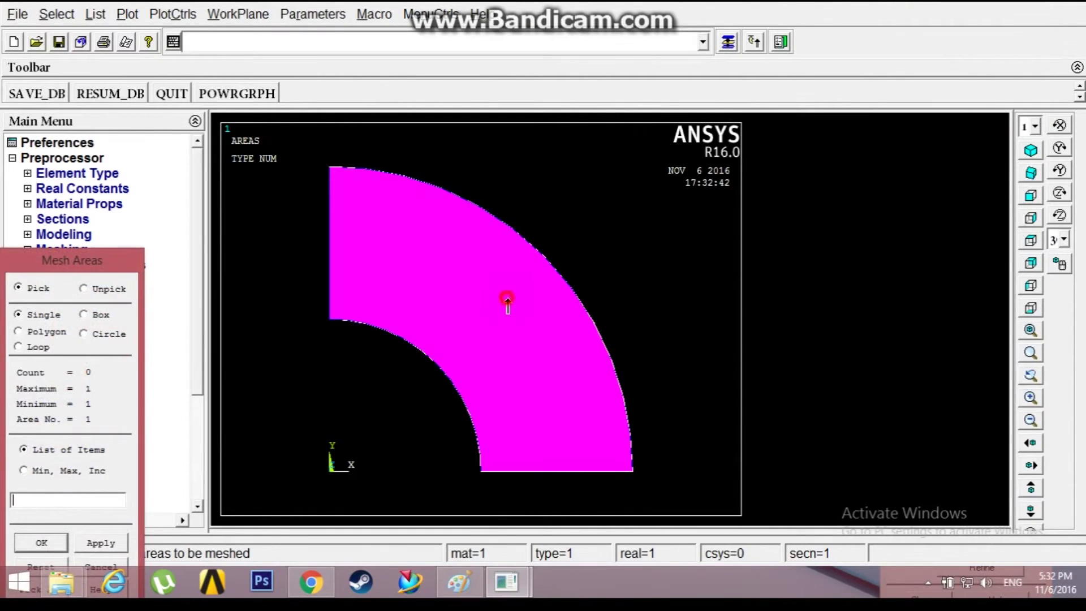
{"action": "left_click", "coordinate": [42, 542]}
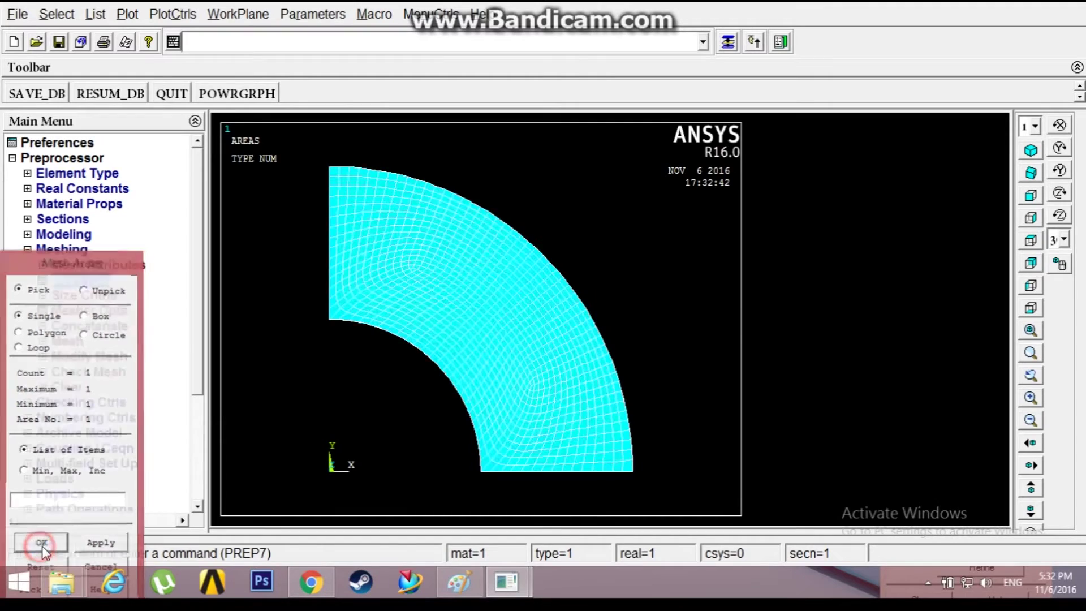
{"action": "left_click", "coordinate": [61, 249]}
{"action": "left_click", "coordinate": [55, 341]}
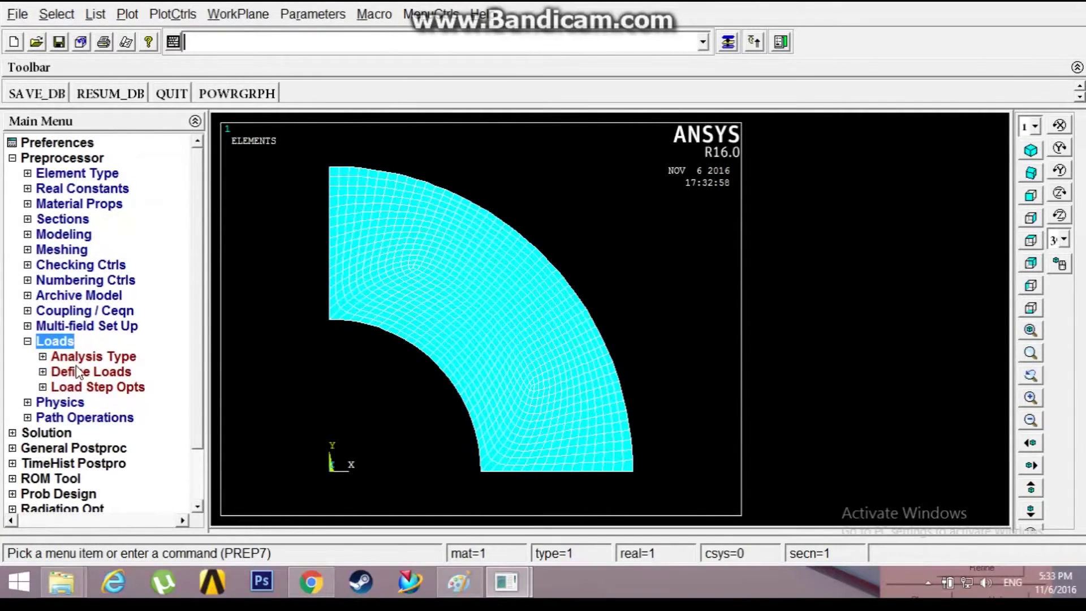
Apply symmetry boundary conditions on lines 2 and 4, the left and bottom straight edges.
{"action": "left_click", "coordinate": [80, 372]}
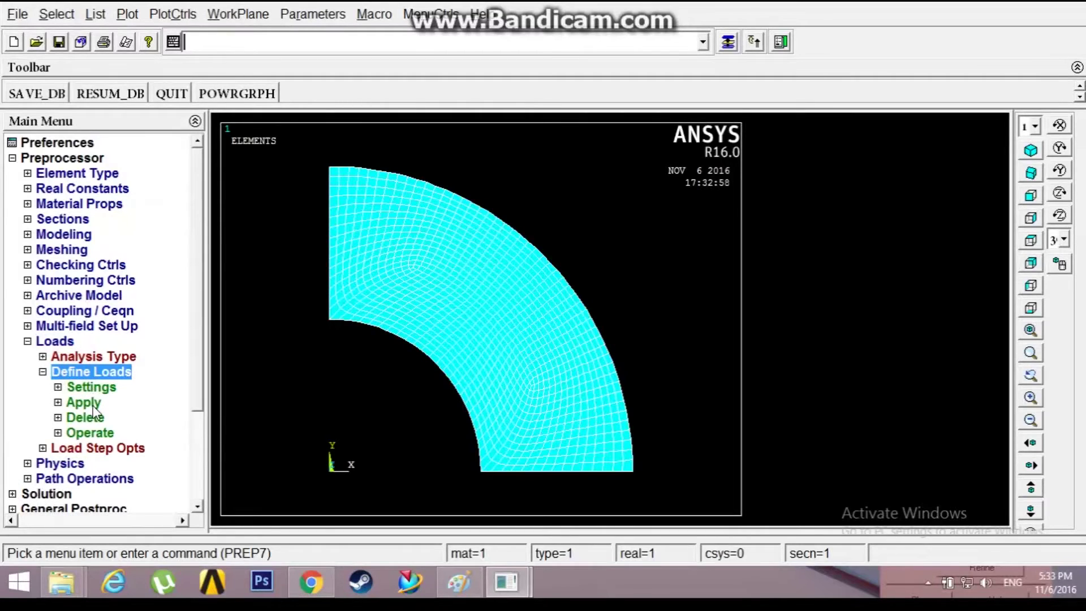
{"action": "left_click", "coordinate": [91, 402]}
{"action": "left_click", "coordinate": [103, 418]}
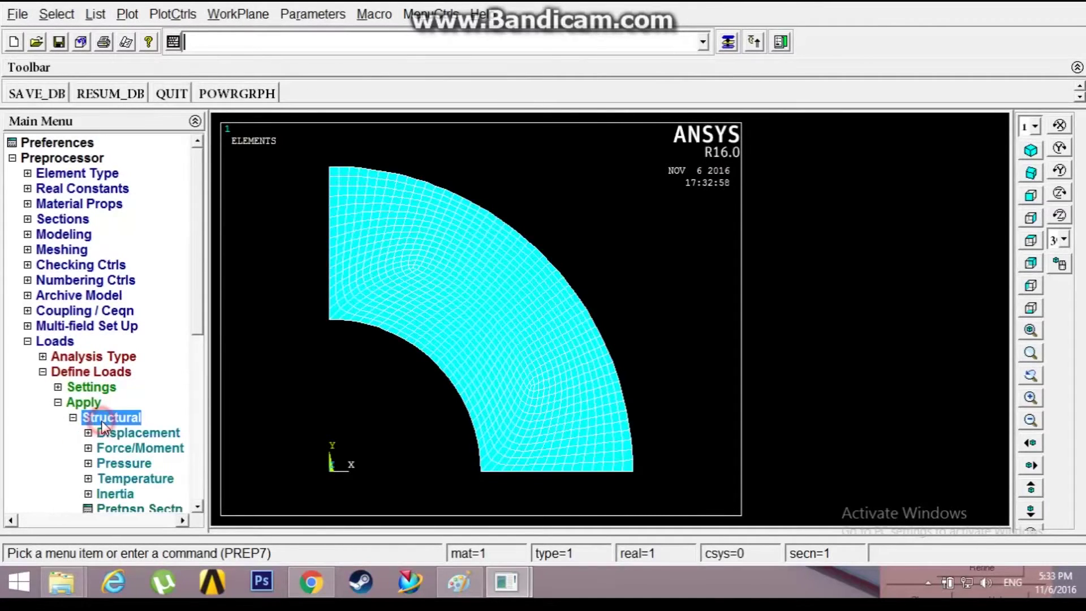
{"action": "scroll", "coordinate": [193, 299], "scroll_direction": "down", "scroll_amount": 3}
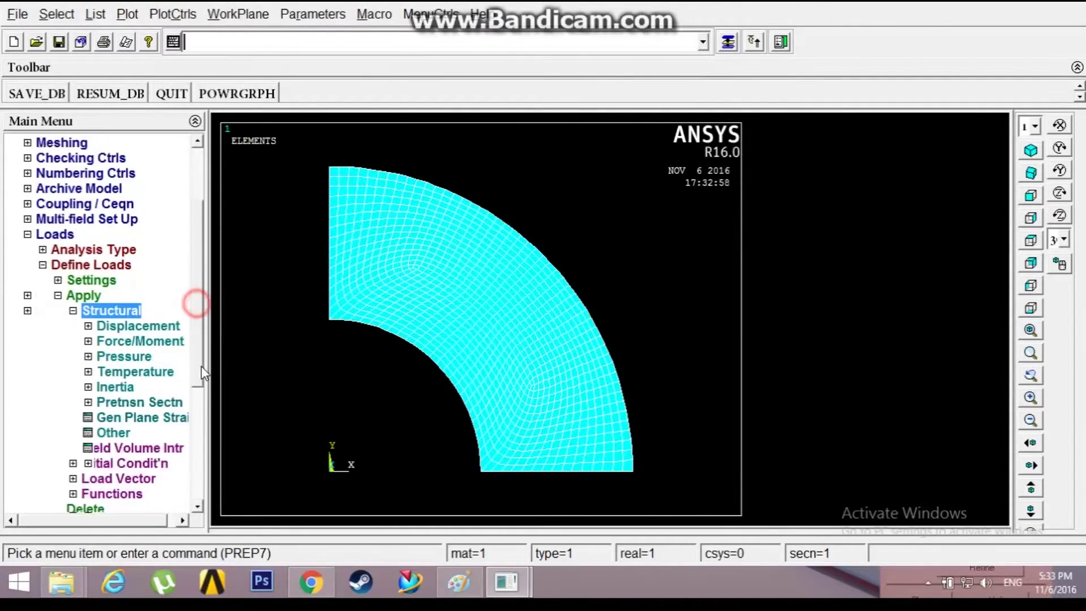
{"action": "left_click", "coordinate": [144, 298]}
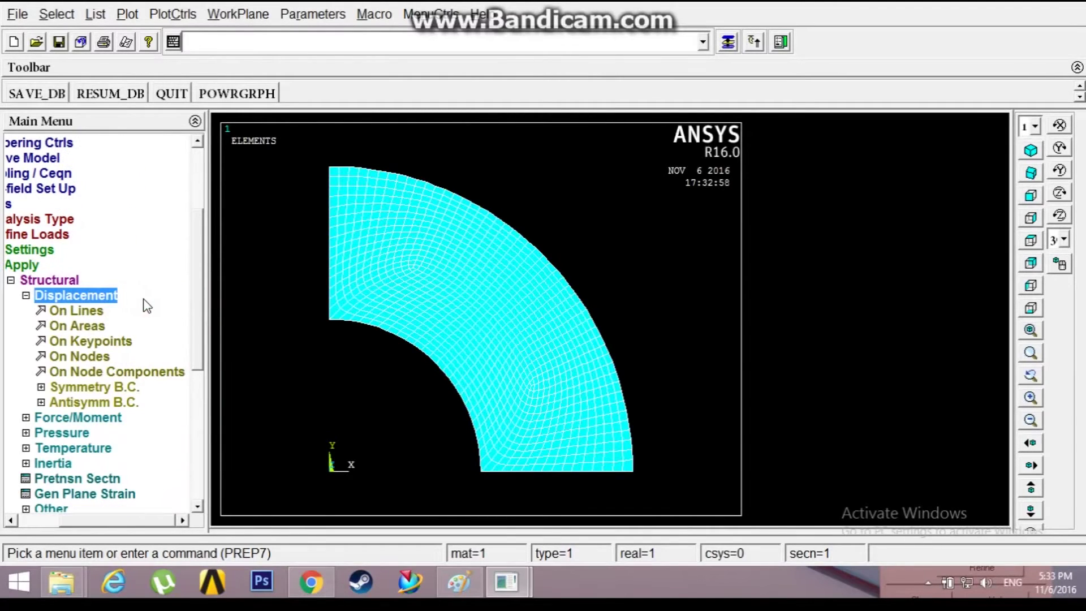
{"action": "left_click", "coordinate": [104, 387]}
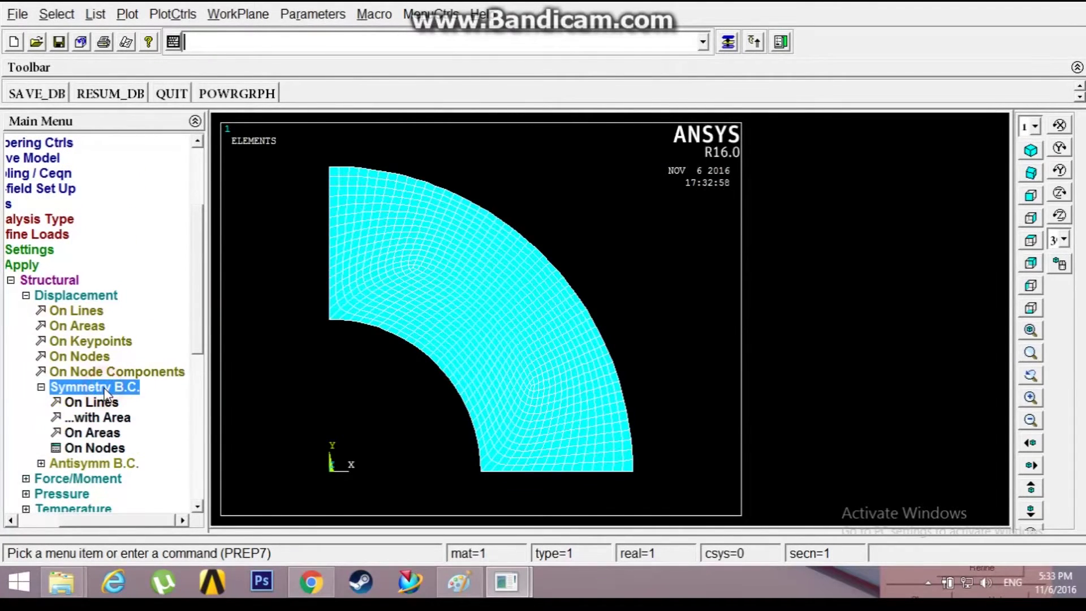
{"action": "left_click", "coordinate": [103, 400]}
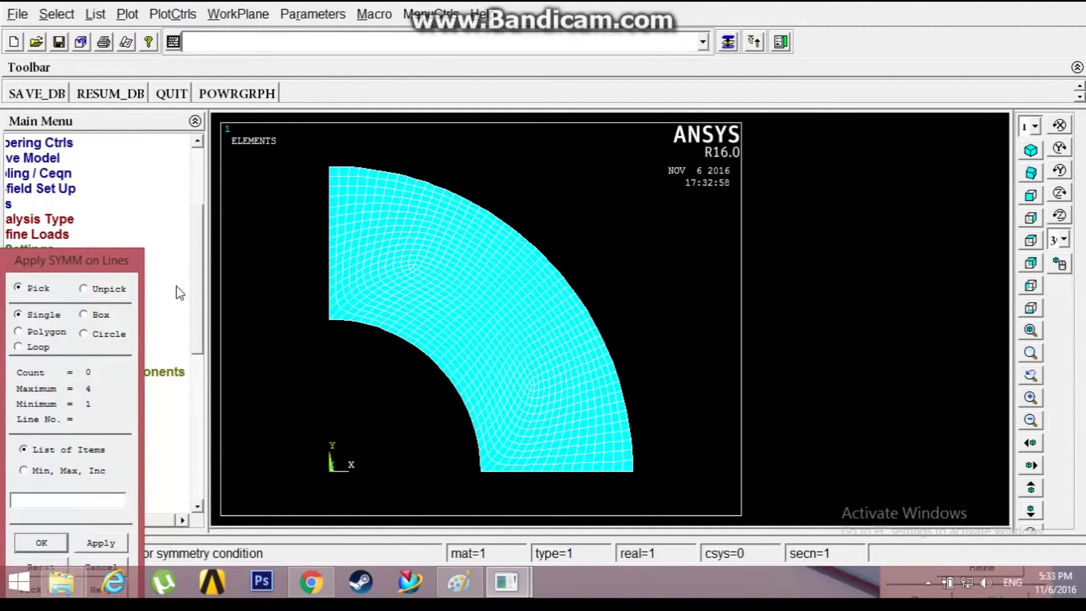
{"action": "left_click_drag", "start_coordinate": [130, 262], "coordinate": [265, 14]}
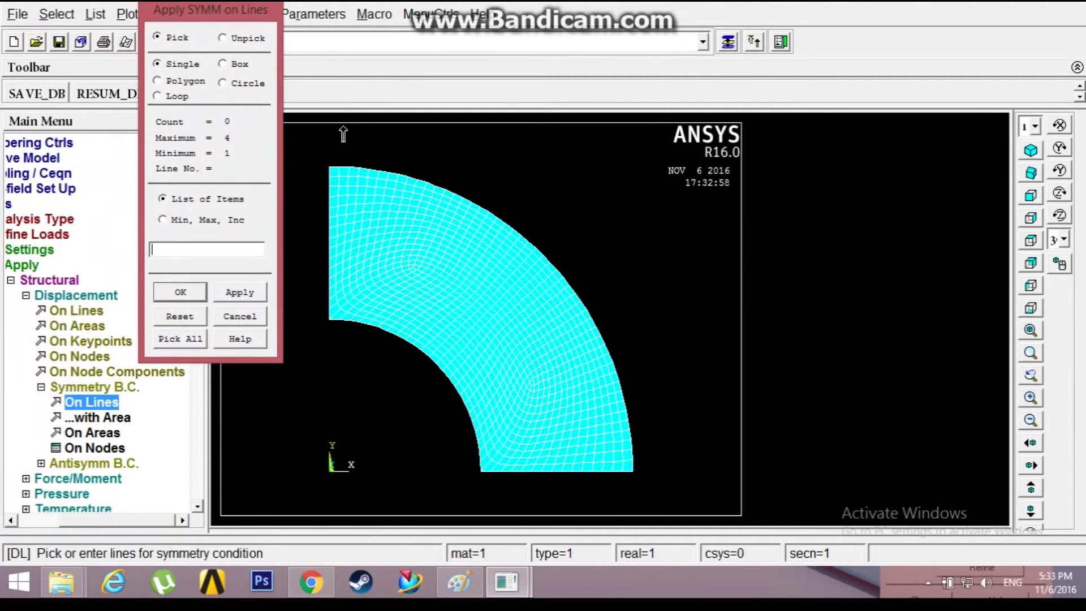
{"action": "left_click", "coordinate": [332, 202]}
{"action": "left_click", "coordinate": [515, 471]}
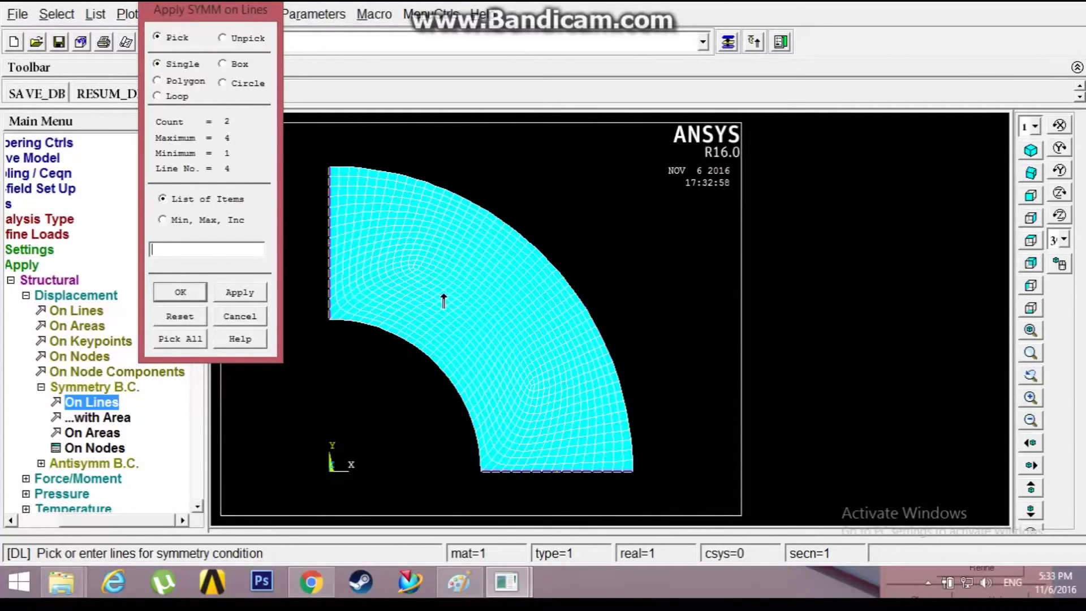
{"action": "left_click", "coordinate": [180, 292]}
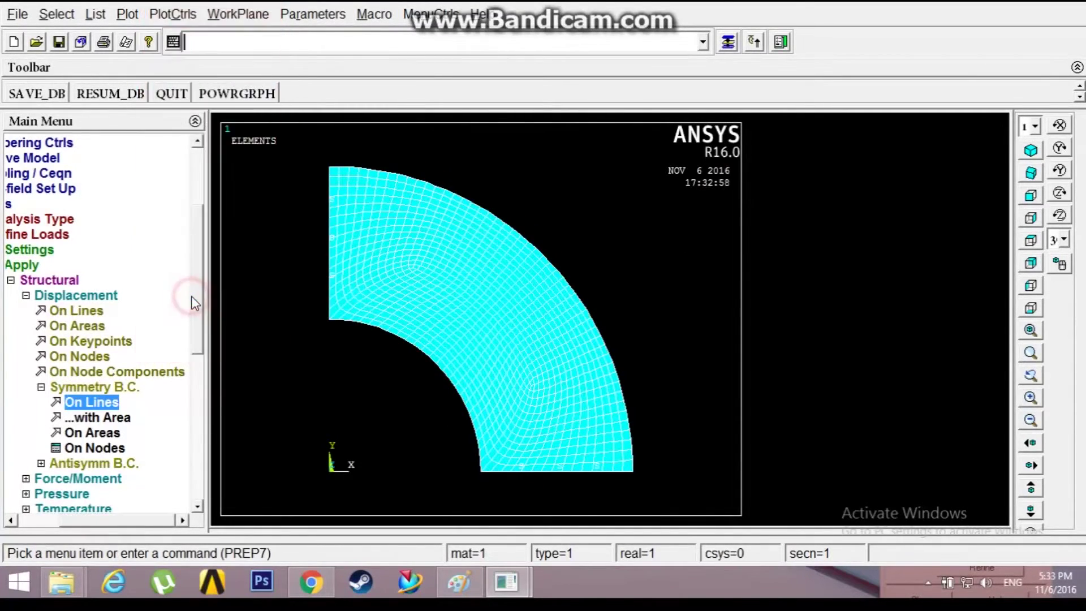
{"action": "left_click", "coordinate": [26, 495]}
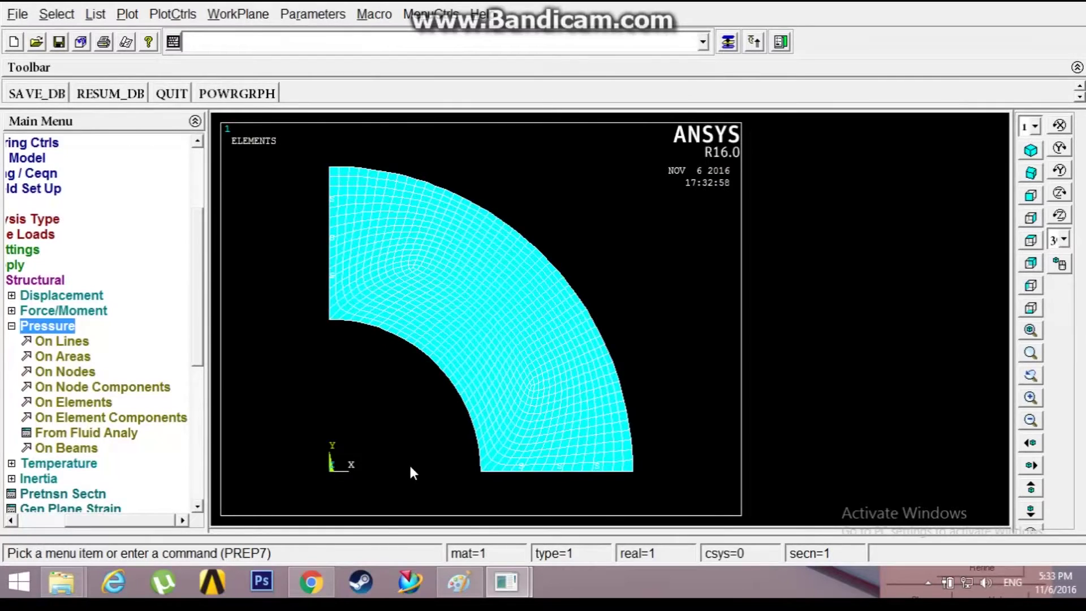
Change the active coordinate system to Global Cylindrical.
{"action": "left_click", "coordinate": [249, 15]}
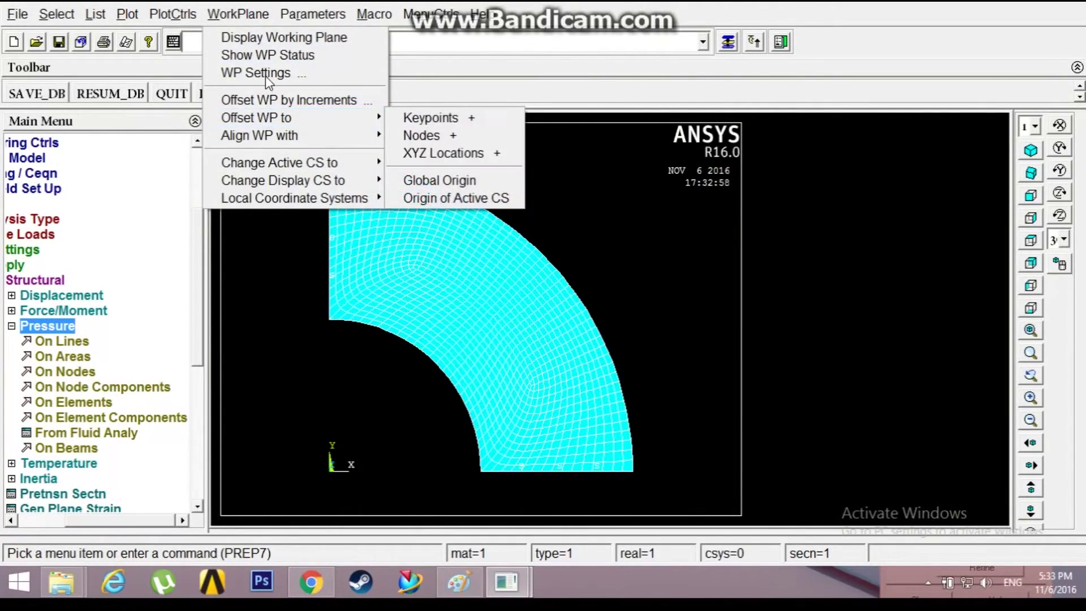
{"action": "mouse_move", "coordinate": [280, 156]}
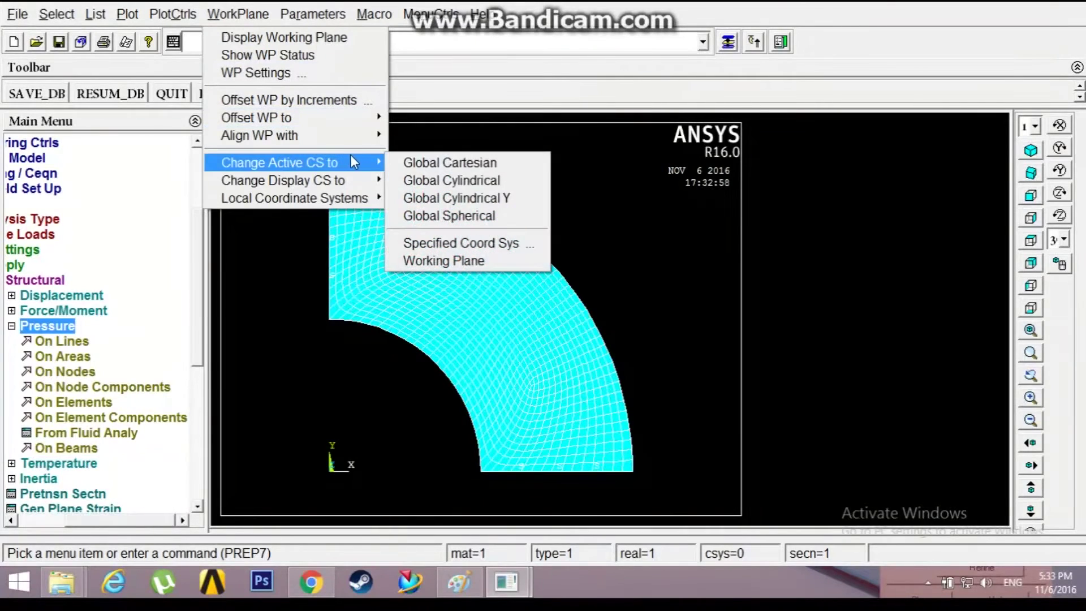
{"action": "left_click", "coordinate": [429, 180]}
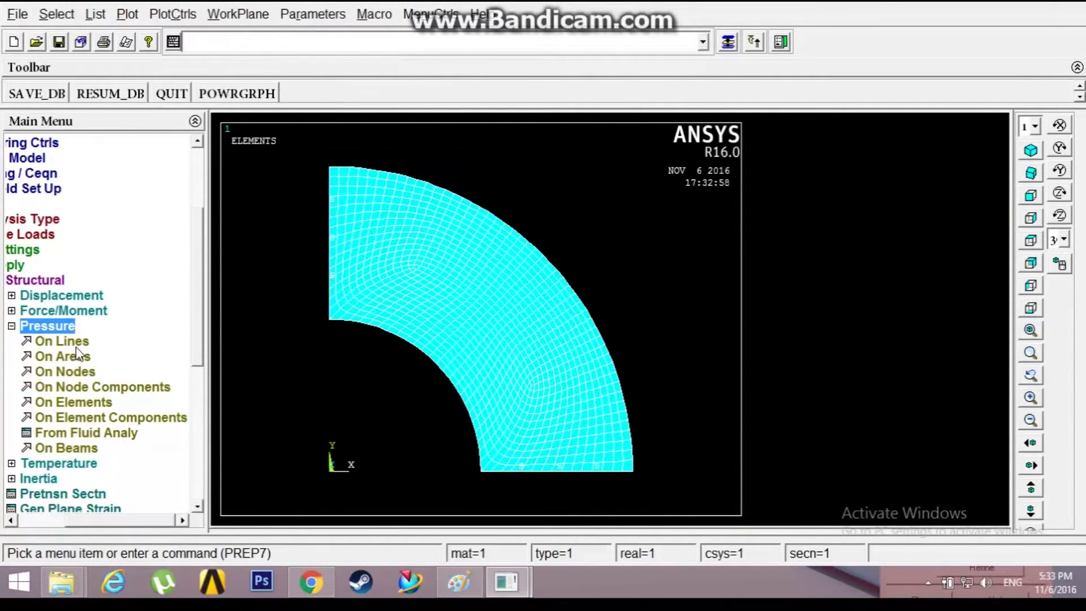
Apply a constant pressure of 100 on the inner arc, line 3.
{"action": "left_click", "coordinate": [62, 341]}
{"action": "left_click", "coordinate": [406, 369]}
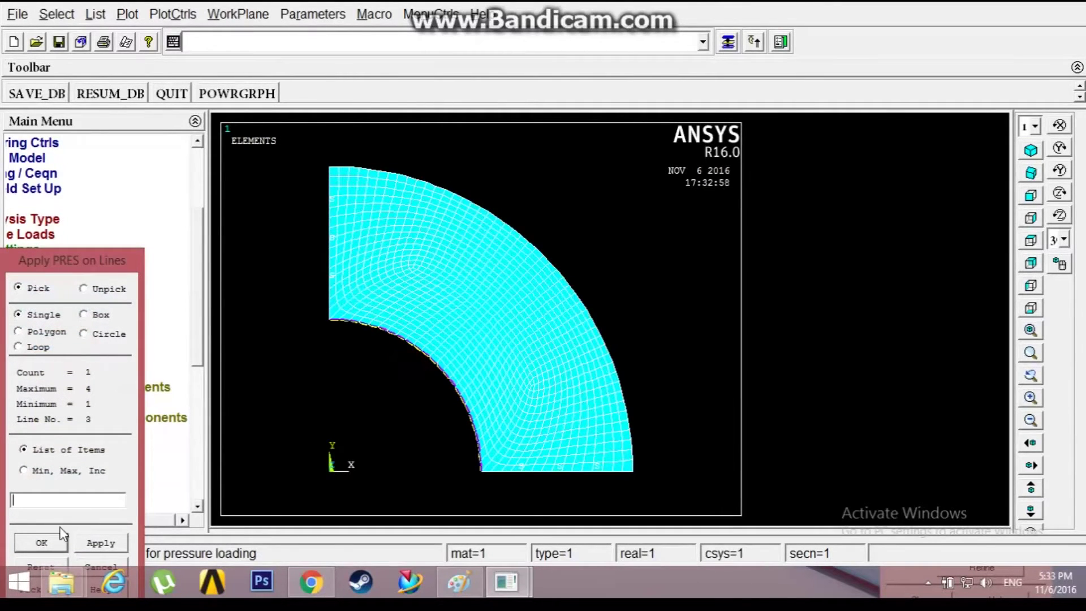
{"action": "left_click", "coordinate": [43, 544]}
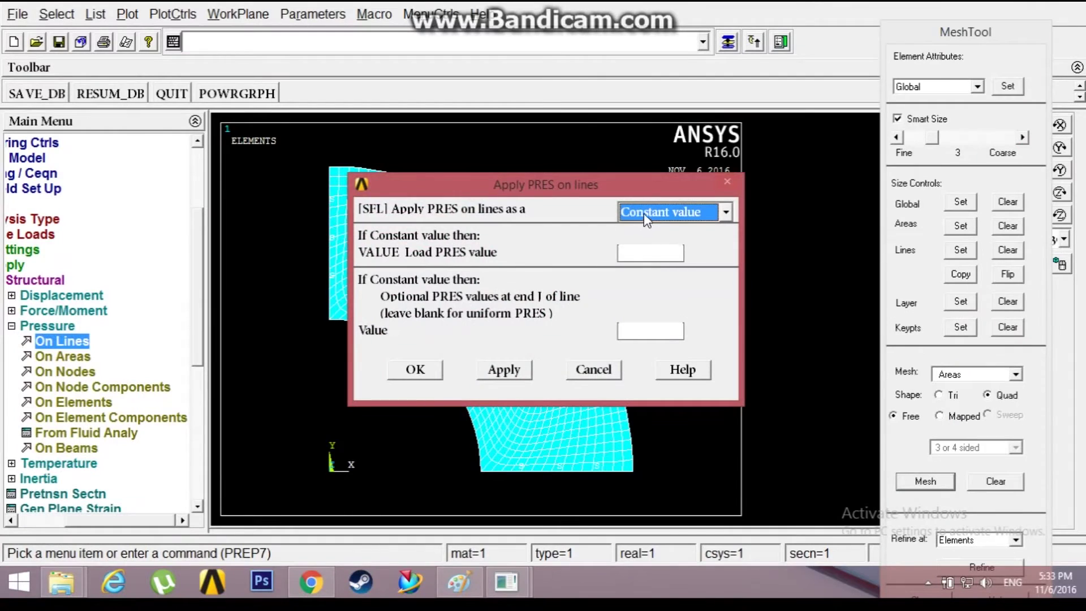
{"action": "left_click", "coordinate": [646, 249]}
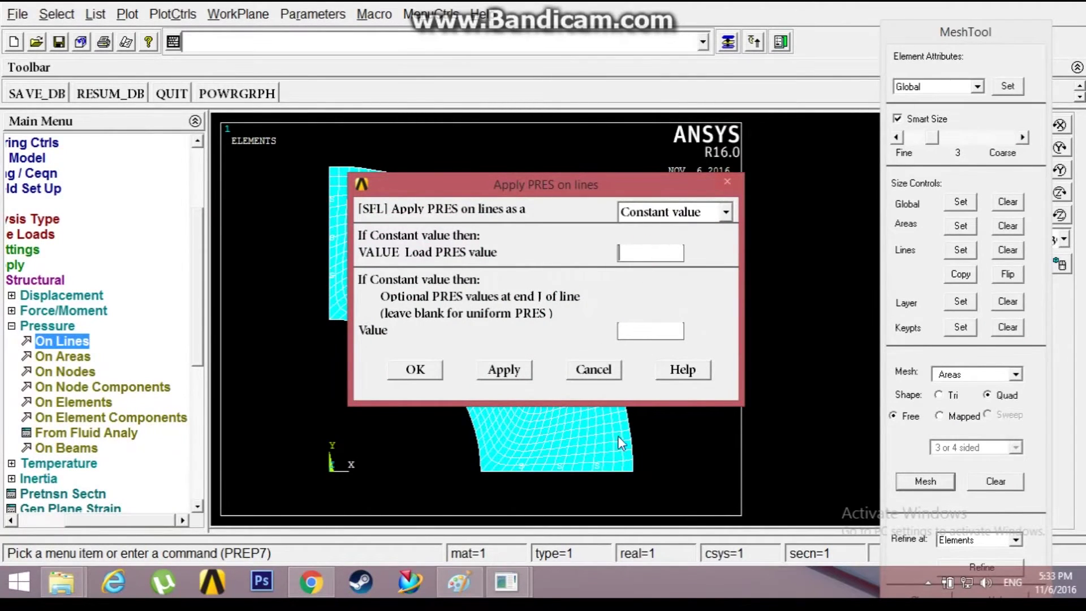
{"action": "left_click", "coordinate": [458, 582]}
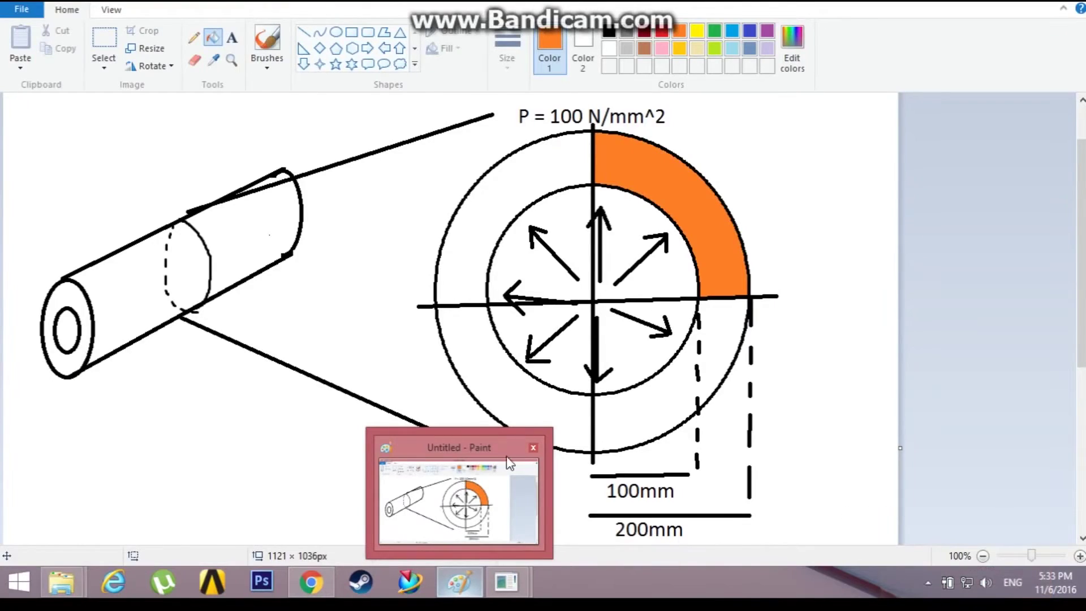
{"action": "key", "text": "alt+Tab"}
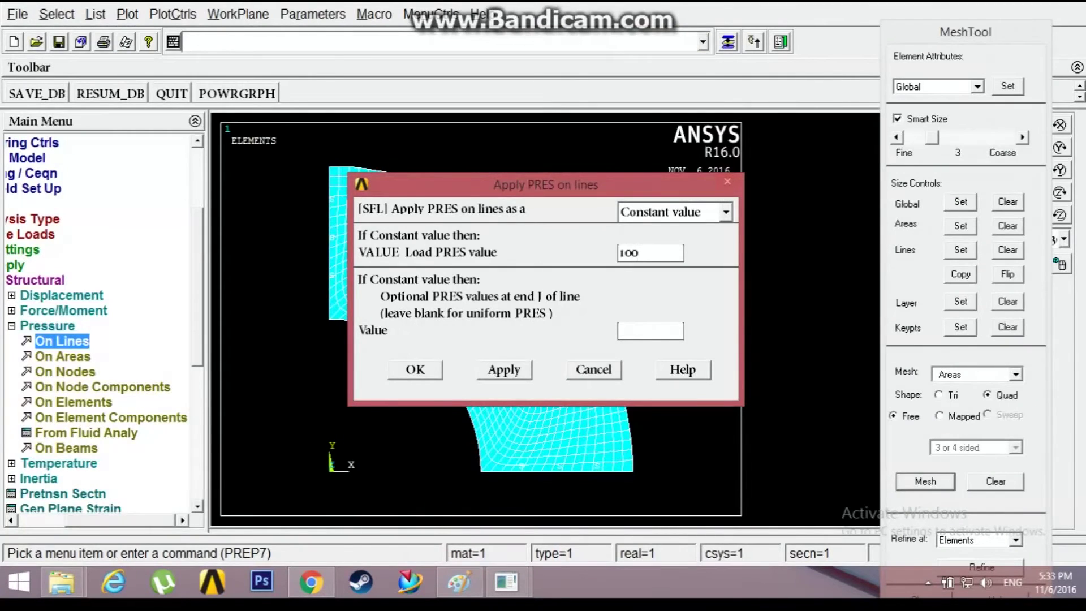
{"action": "left_click", "coordinate": [413, 369]}
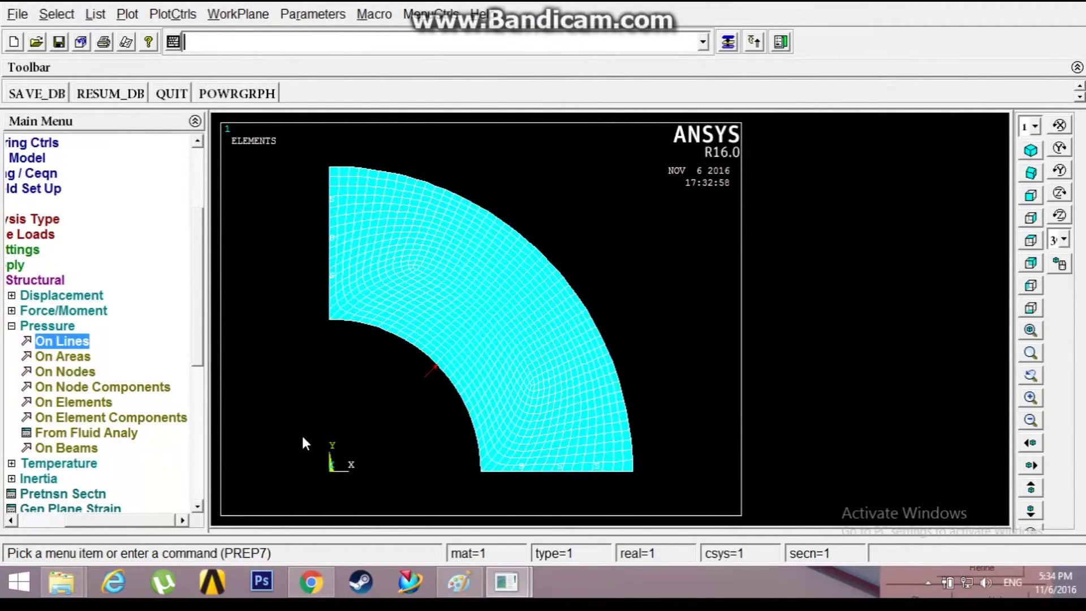
Solve the current load step and close the 'Solution is done!' note and /STATUS window.
{"action": "left_click", "coordinate": [20, 325]}
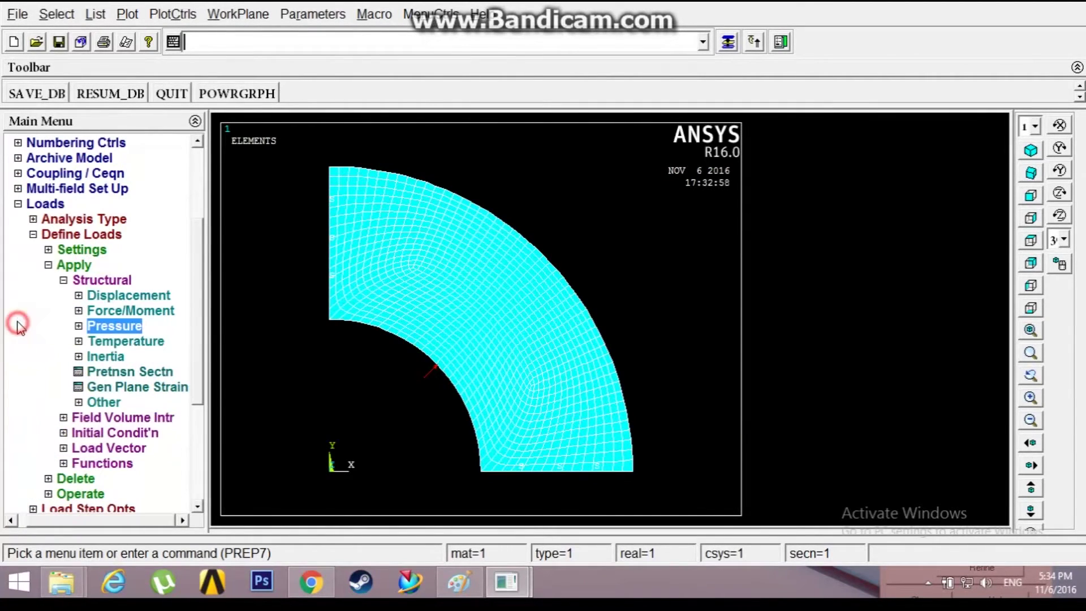
{"action": "left_click", "coordinate": [18, 205]}
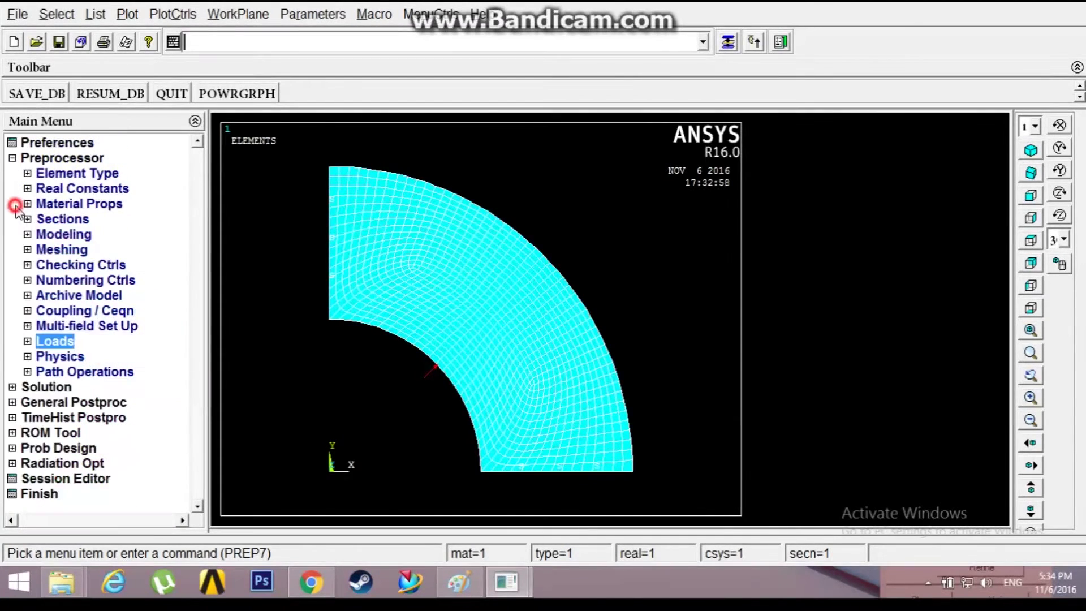
{"action": "left_click", "coordinate": [37, 386]}
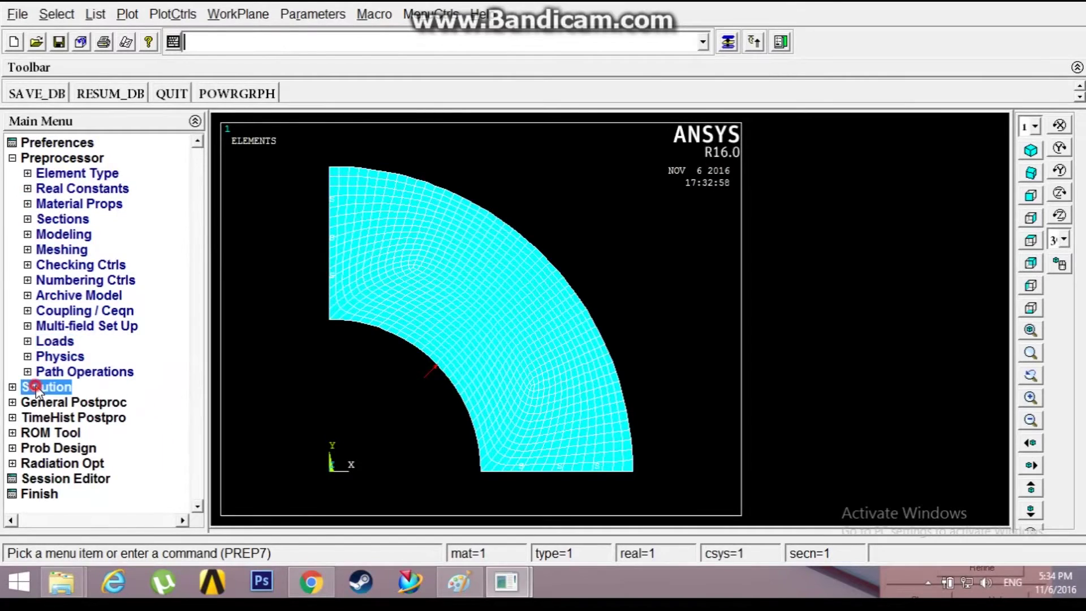
{"action": "left_click", "coordinate": [64, 262]}
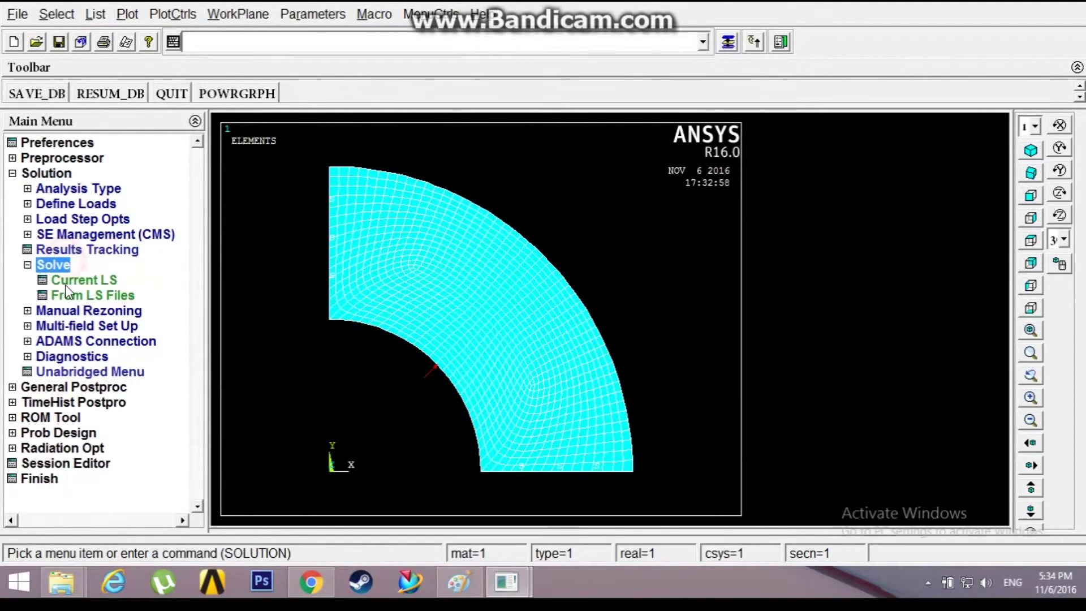
{"action": "left_click", "coordinate": [84, 279]}
{"action": "left_click", "coordinate": [534, 360]}
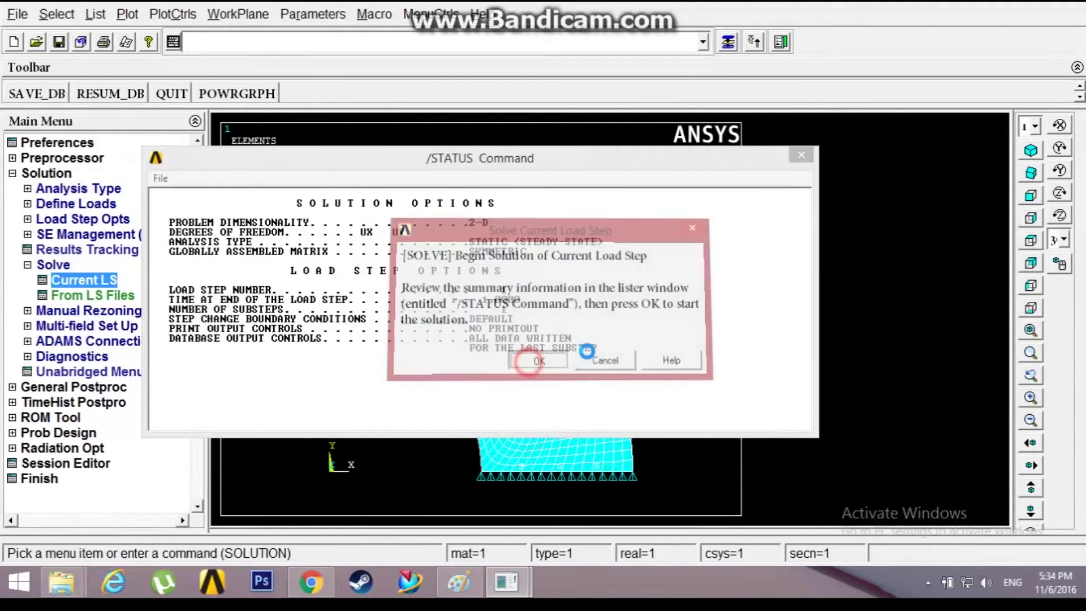
{"action": "left_click", "coordinate": [226, 96]}
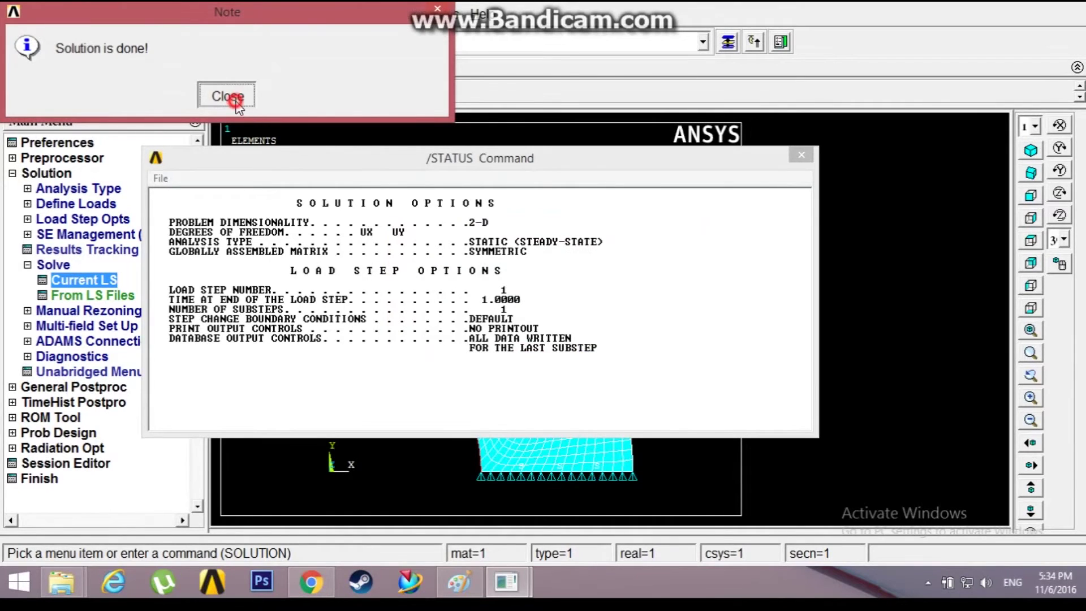
{"action": "left_click", "coordinate": [800, 158]}
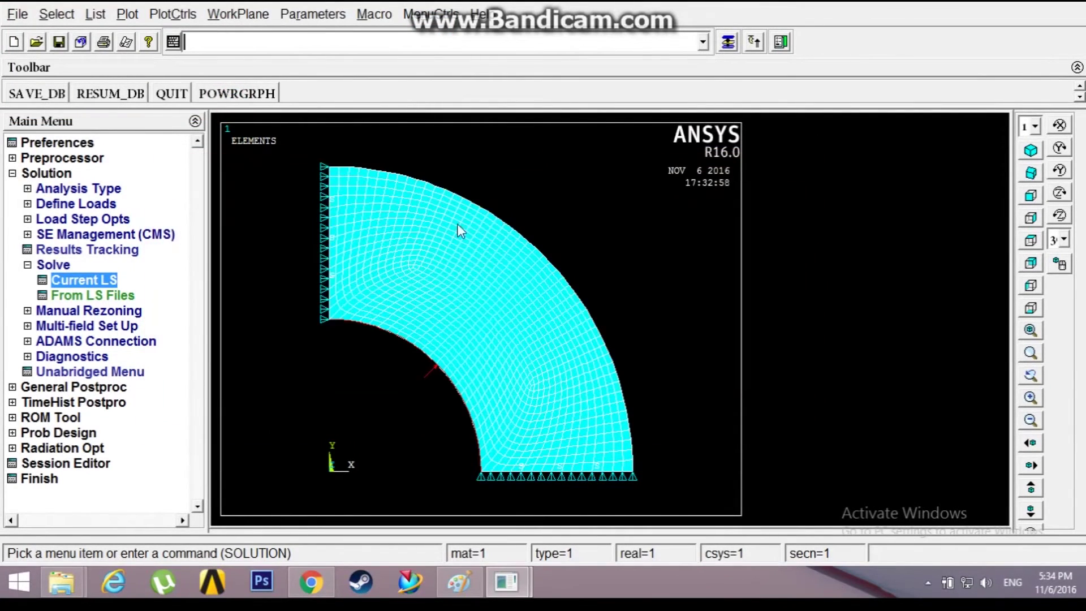
{"action": "left_click", "coordinate": [15, 386]}
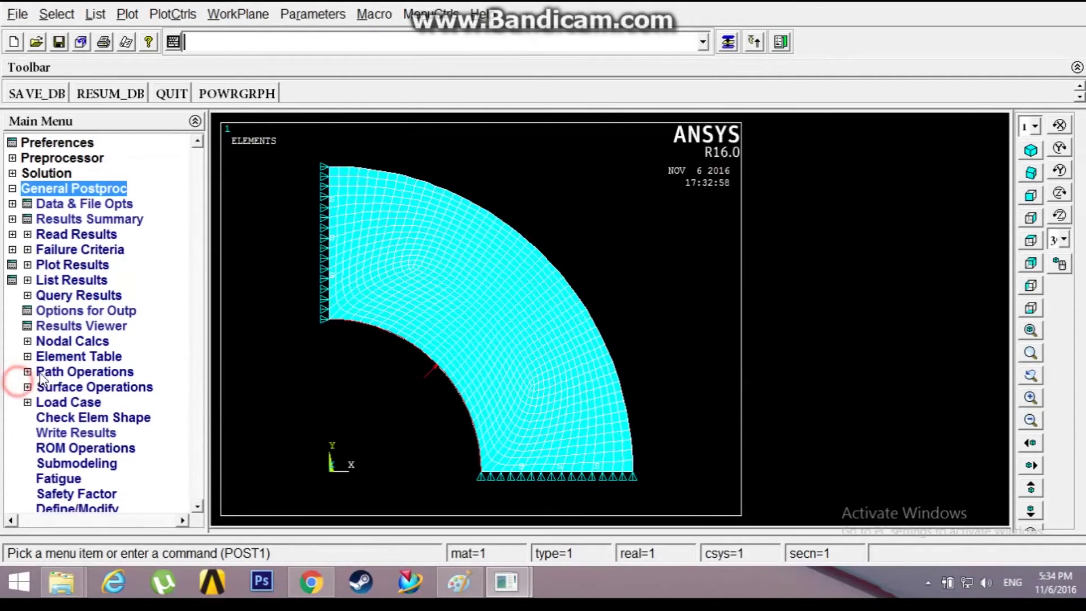
Plot the deformed shape over the undeformed outline, showing DMX 0.095341.
{"action": "left_click", "coordinate": [69, 264]}
{"action": "left_click", "coordinate": [73, 278]}
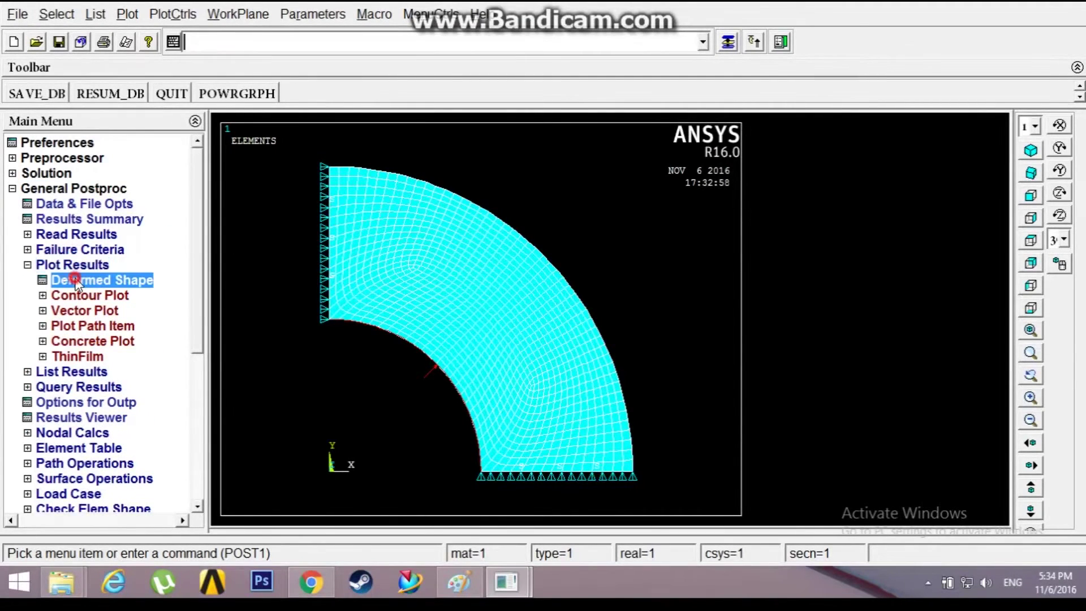
{"action": "left_click", "coordinate": [623, 285]}
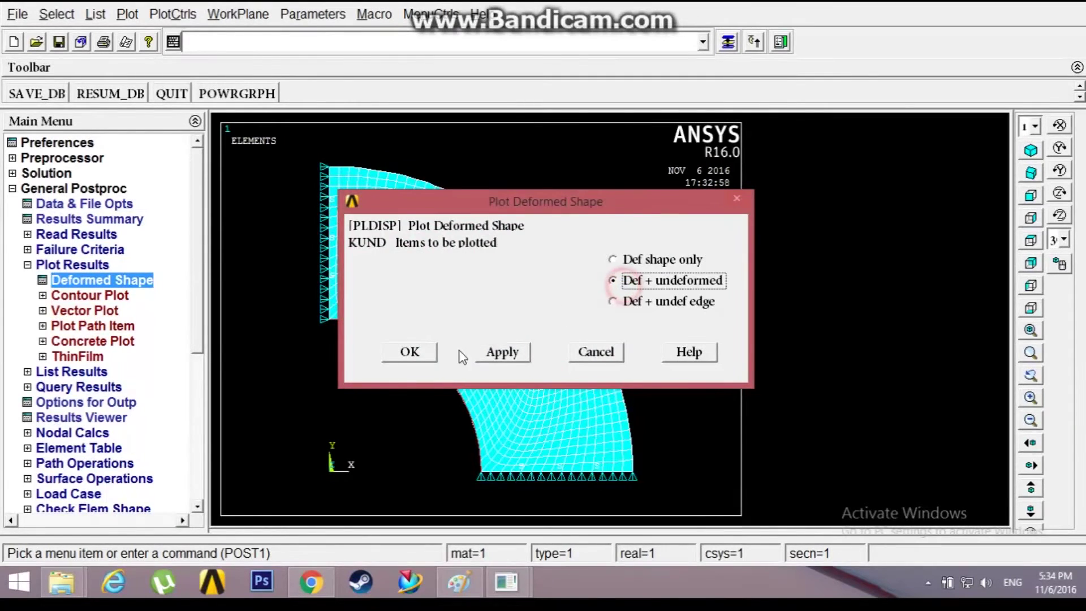
{"action": "left_click", "coordinate": [427, 355]}
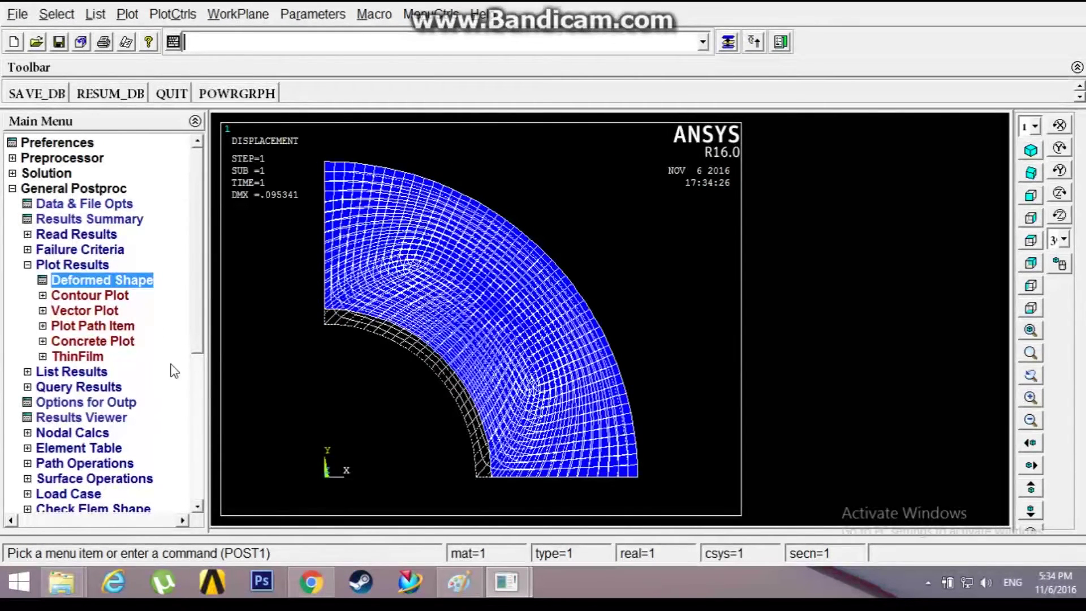
Plot the nodal displacement vector sum (USUM) contour, ranging 0.060599 to 0.095341.
{"action": "left_click", "coordinate": [72, 296]}
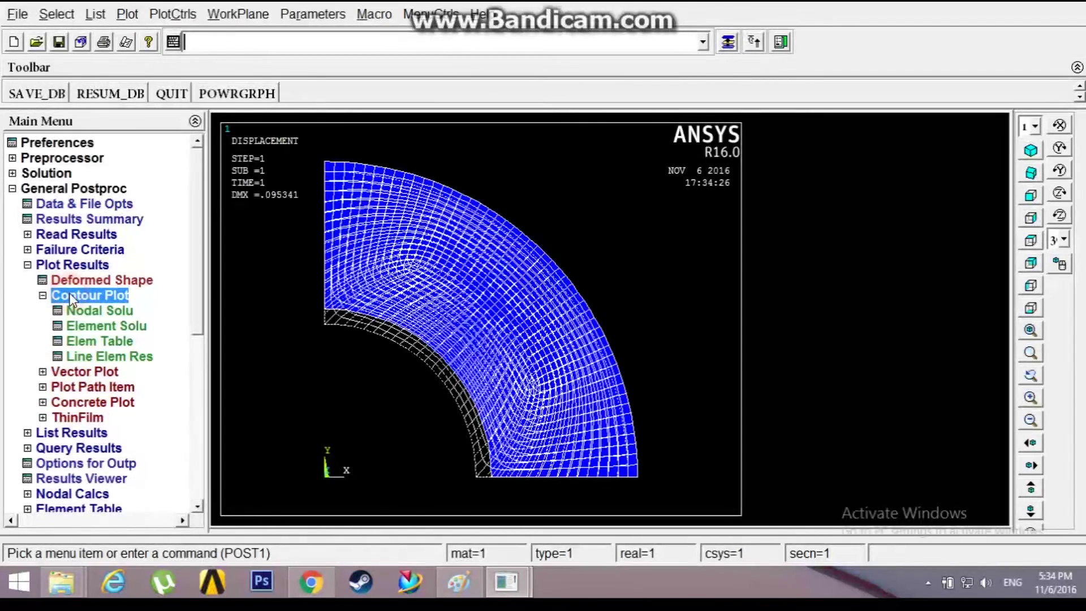
{"action": "left_click", "coordinate": [80, 309]}
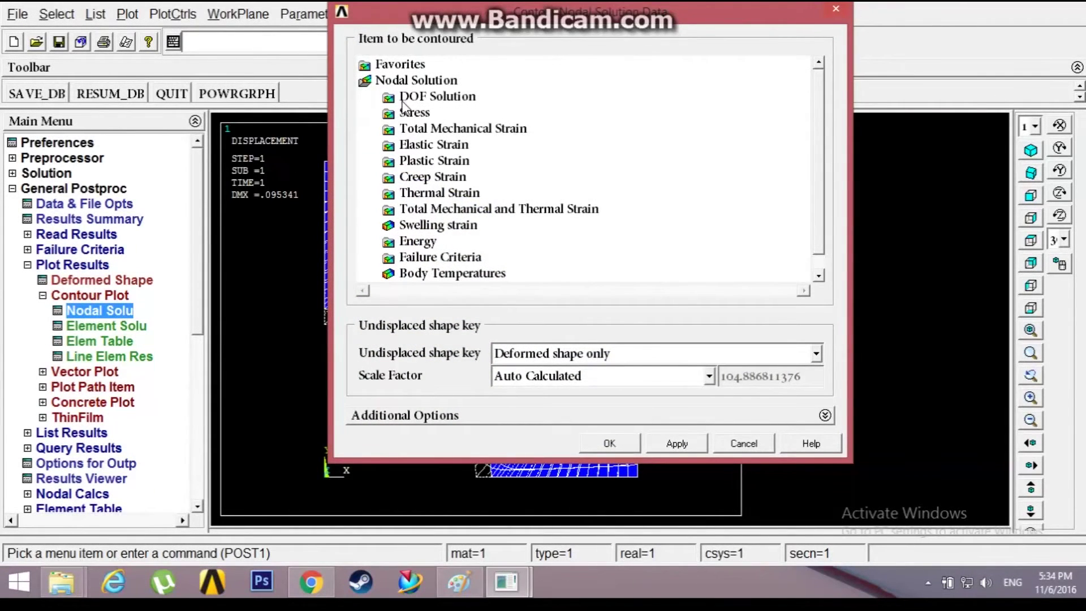
{"action": "left_click", "coordinate": [432, 97]}
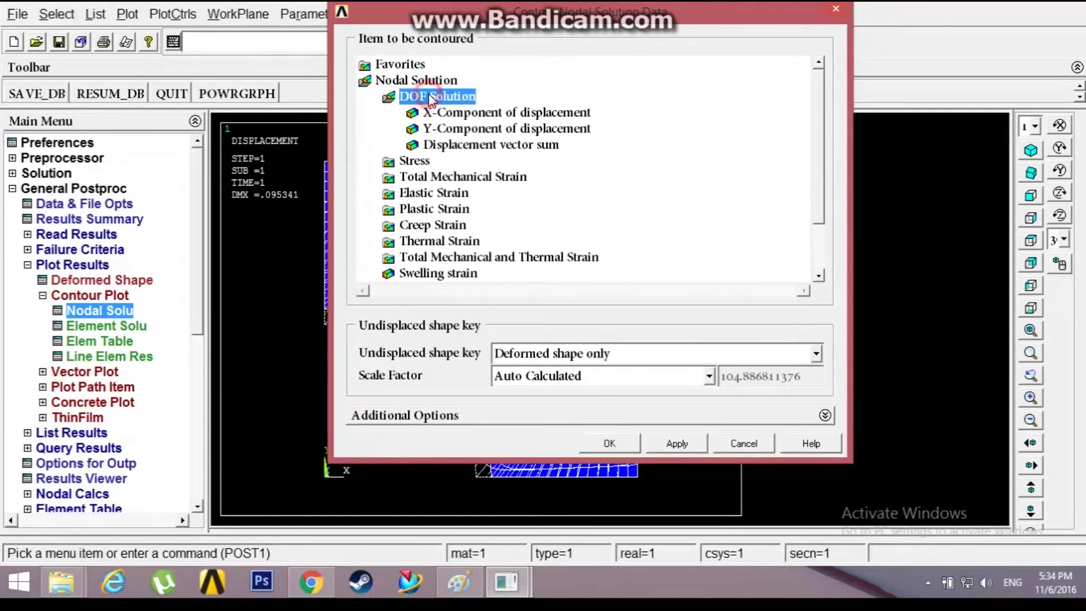
{"action": "left_click", "coordinate": [447, 144]}
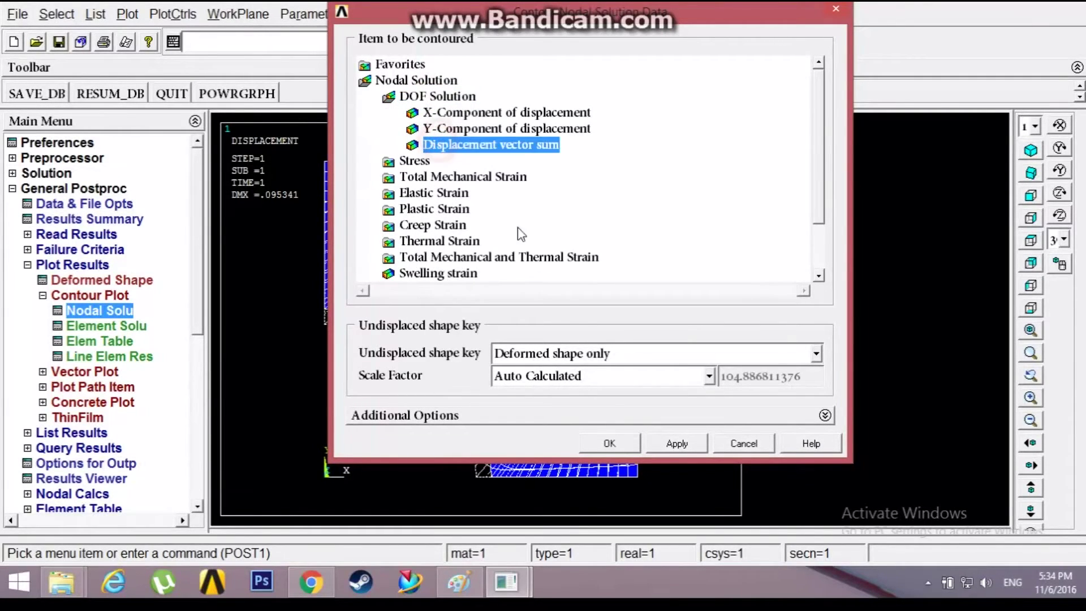
{"action": "left_click", "coordinate": [609, 439]}
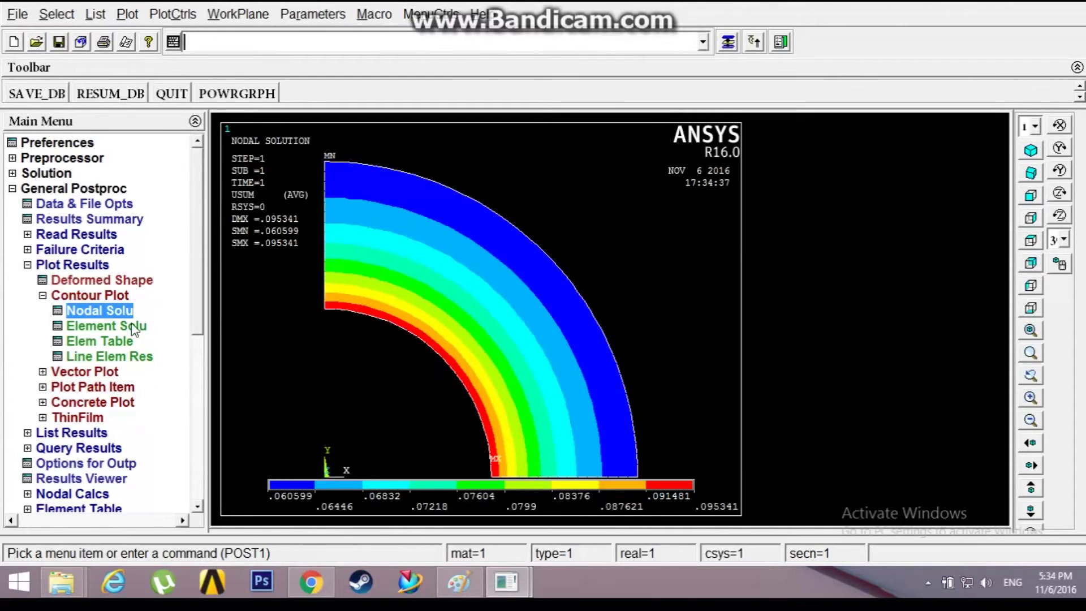
Plot the nodal X-component of stress (SX) contour, ranging -97.645 to 165.698.
{"action": "left_click", "coordinate": [82, 314]}
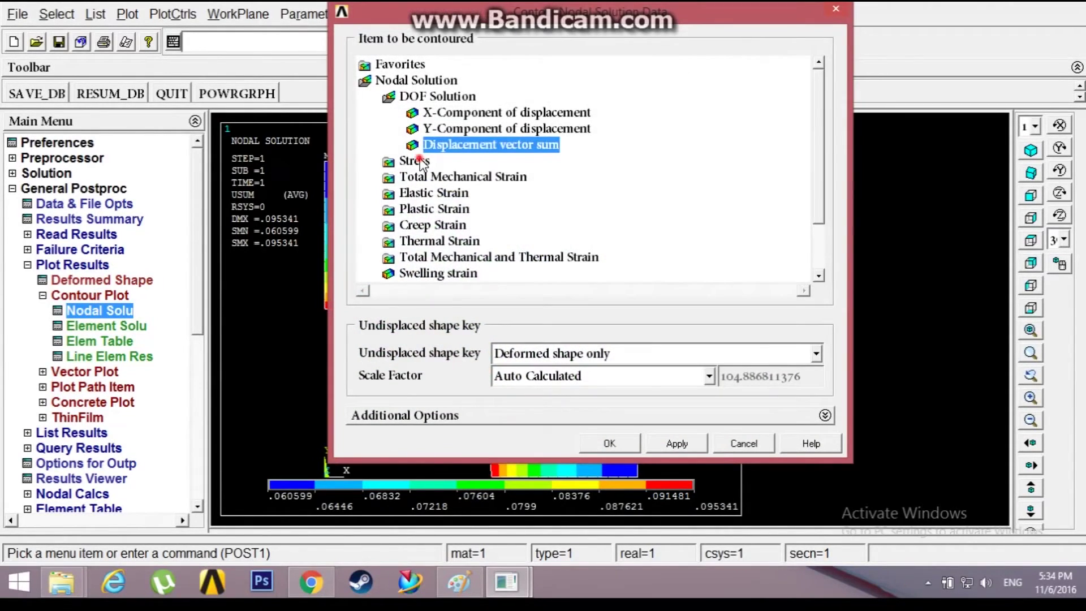
{"action": "left_click", "coordinate": [419, 162]}
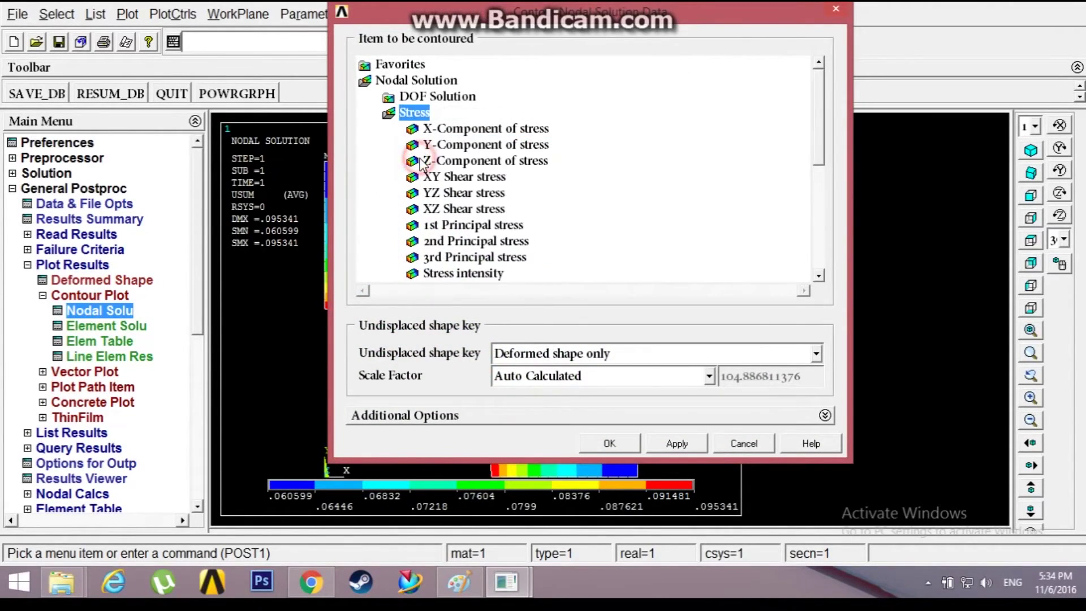
{"action": "left_click", "coordinate": [454, 129]}
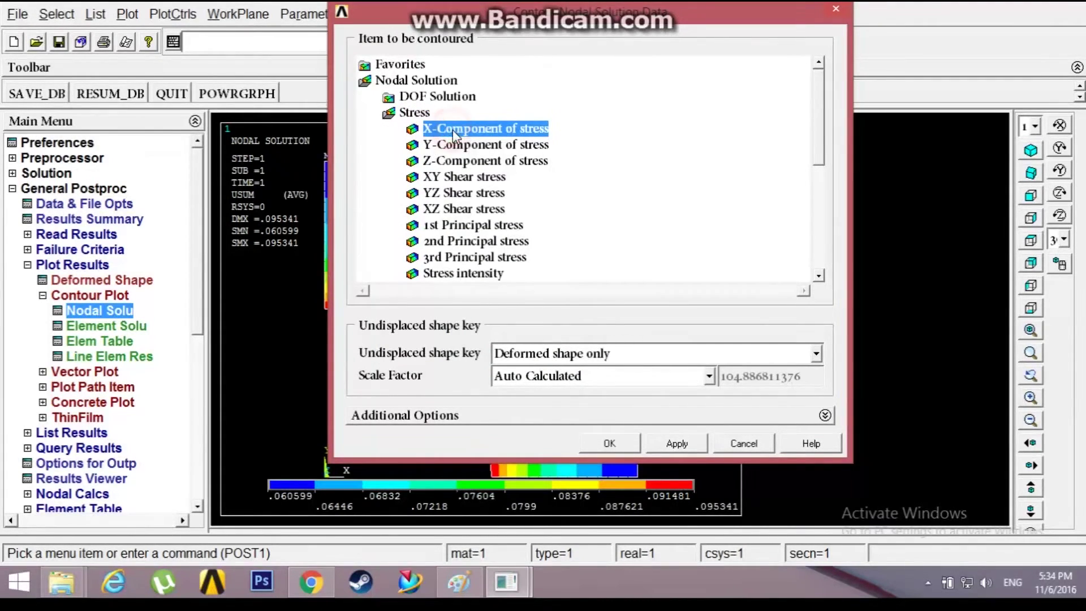
{"action": "left_click", "coordinate": [629, 437]}
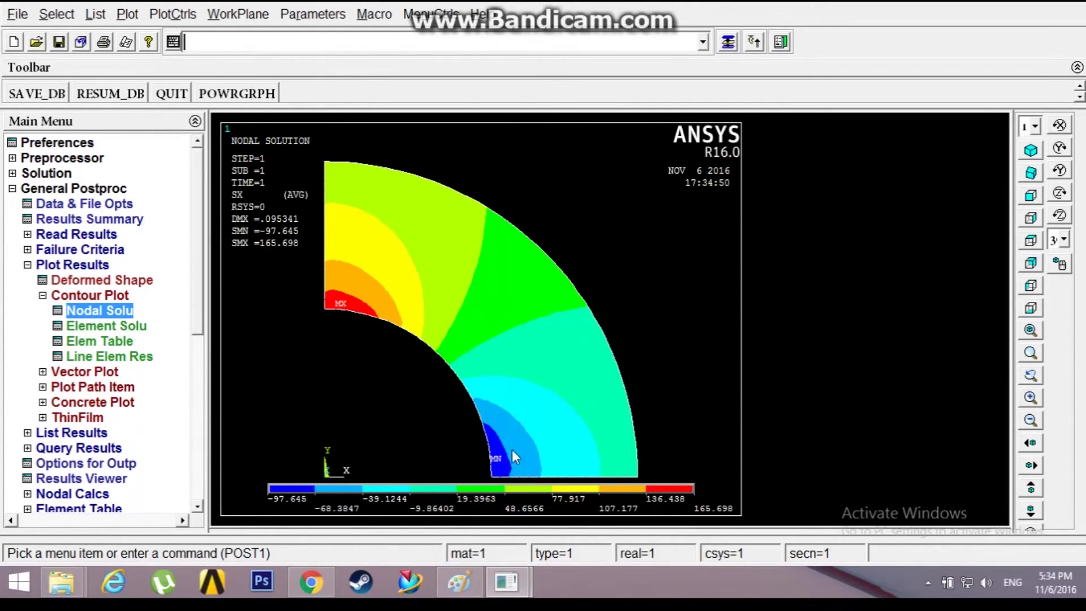
{"action": "left_click", "coordinate": [82, 463]}
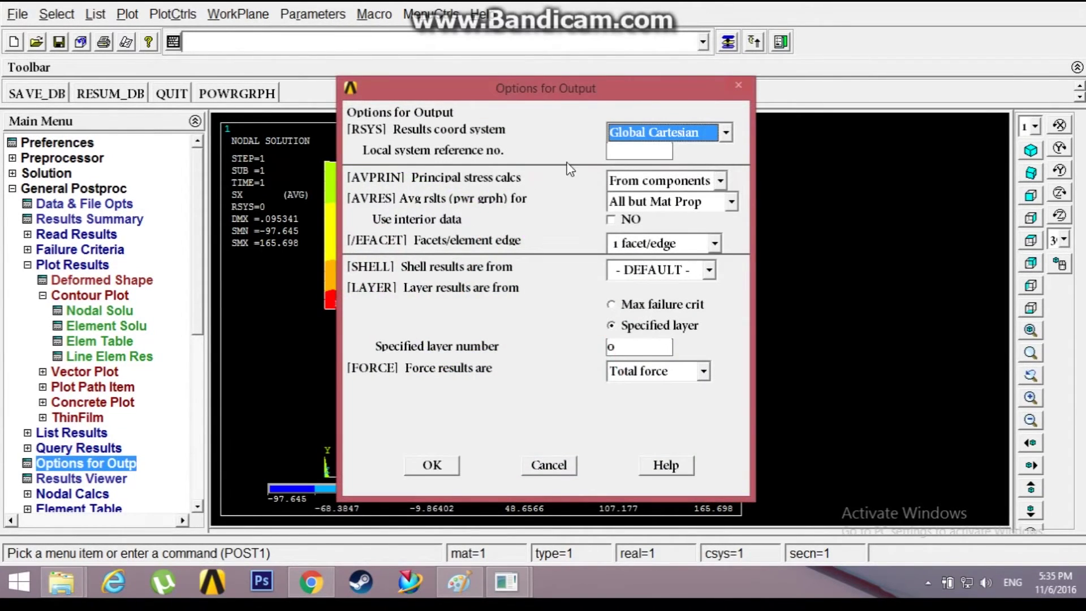
Set the results output coordinate system to Global cylindrical (RSYS=1).
{"action": "left_click", "coordinate": [633, 132]}
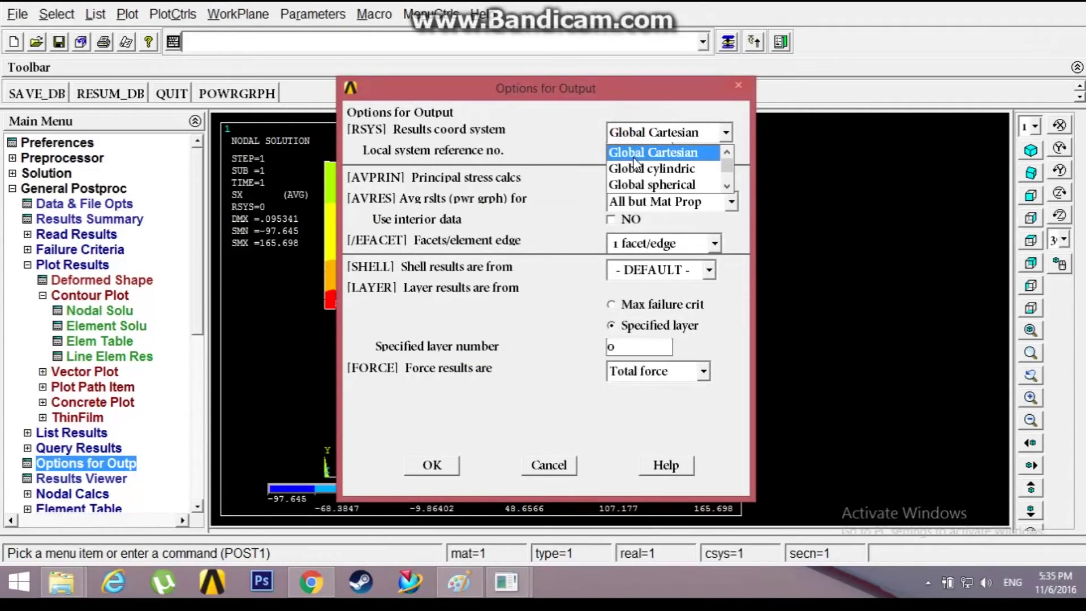
{"action": "left_click", "coordinate": [636, 168]}
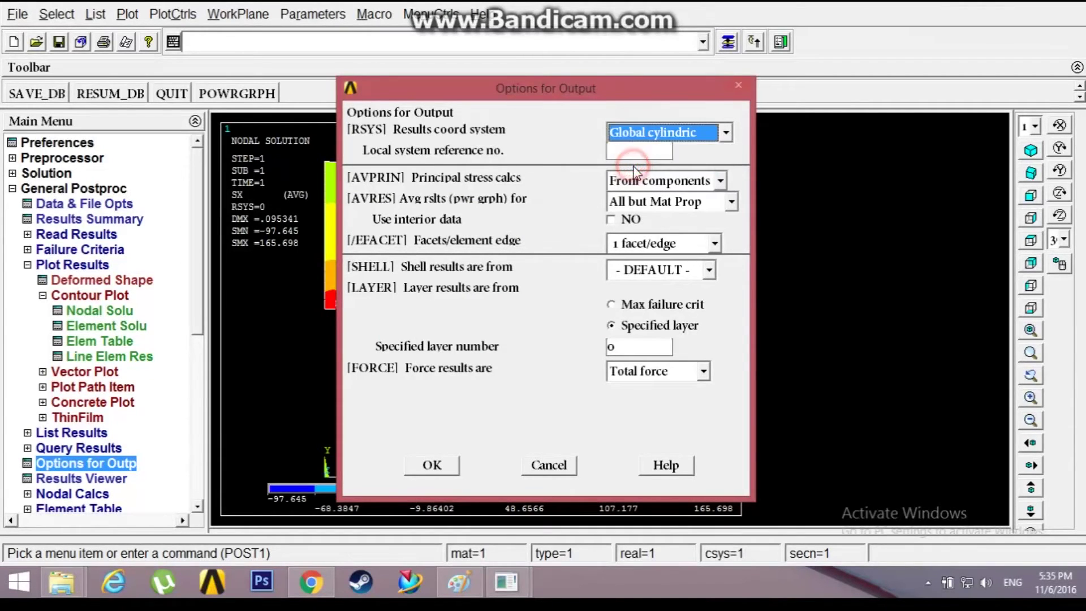
{"action": "left_click", "coordinate": [432, 465]}
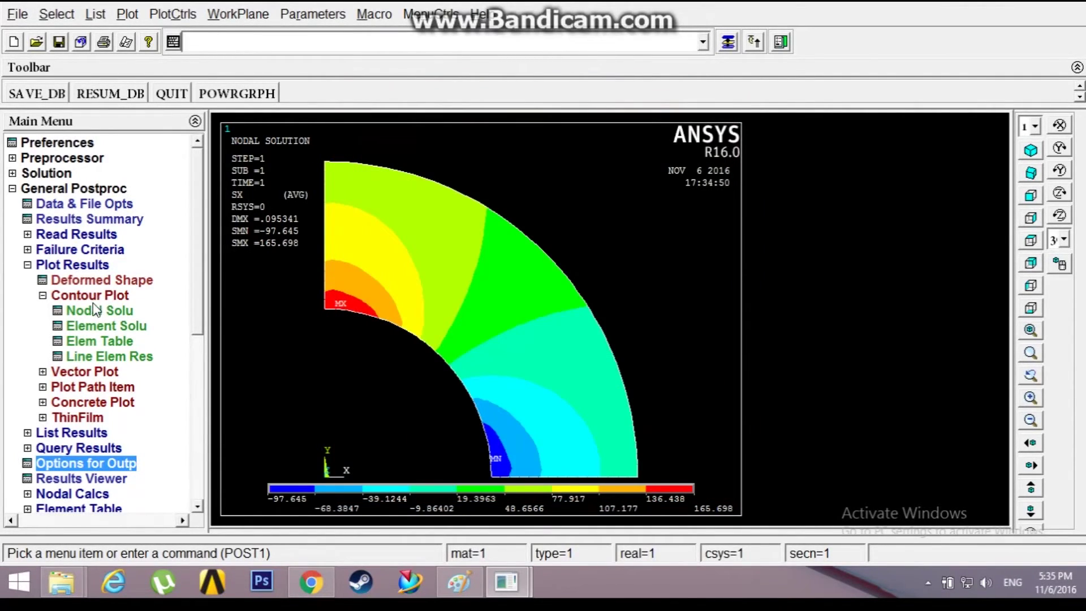
Redraw the SX stress contour, now ranging -99.5857 to -0.307304.
{"action": "left_click", "coordinate": [96, 310]}
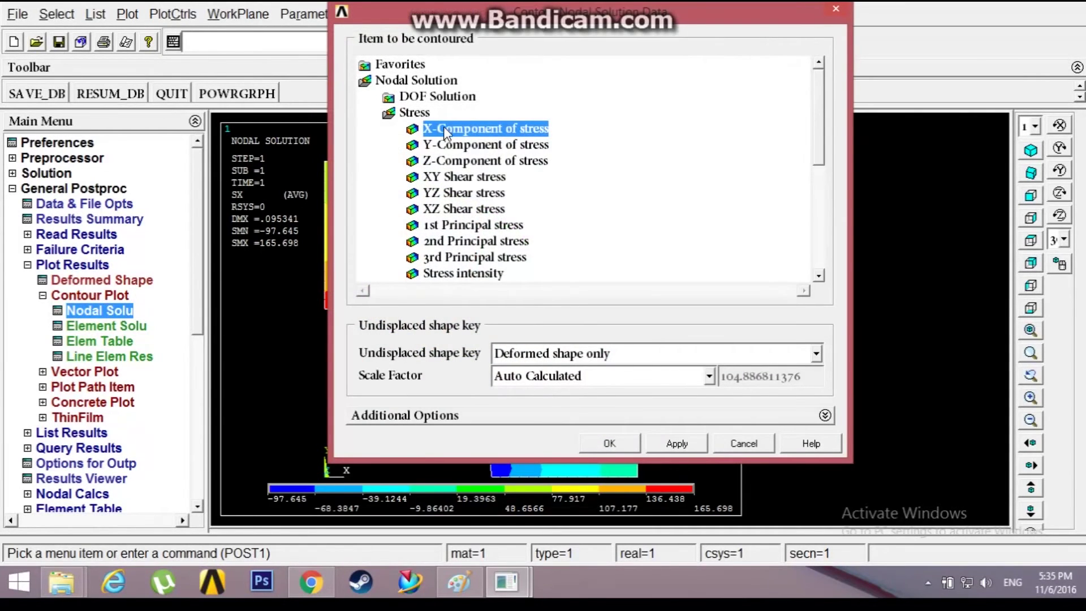
{"action": "left_click", "coordinate": [593, 442]}
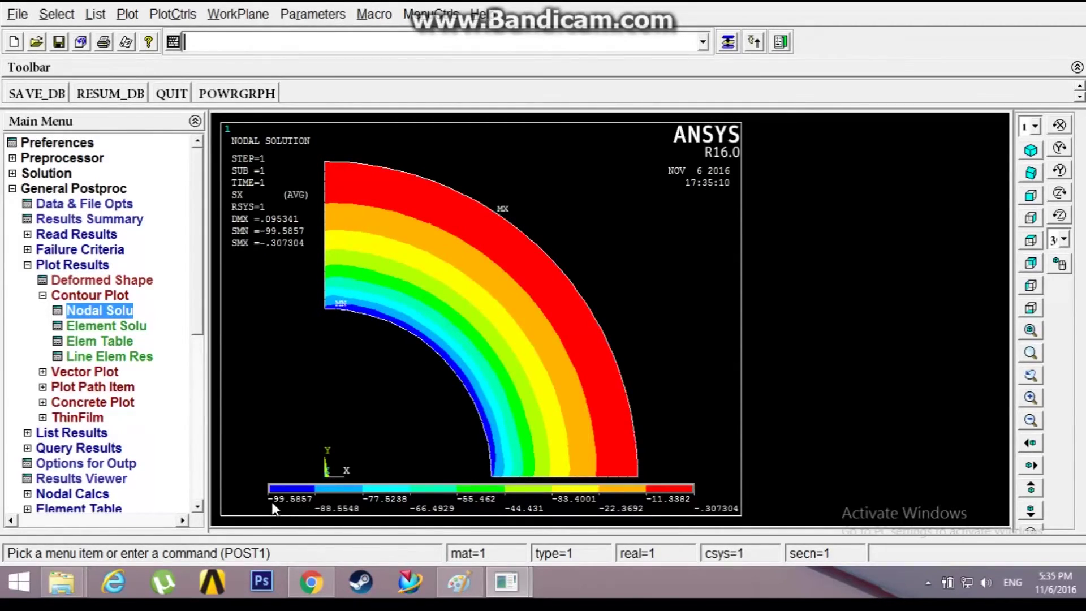
{"action": "scroll", "coordinate": [315, 310], "scroll_direction": "down", "scroll_amount": 1}
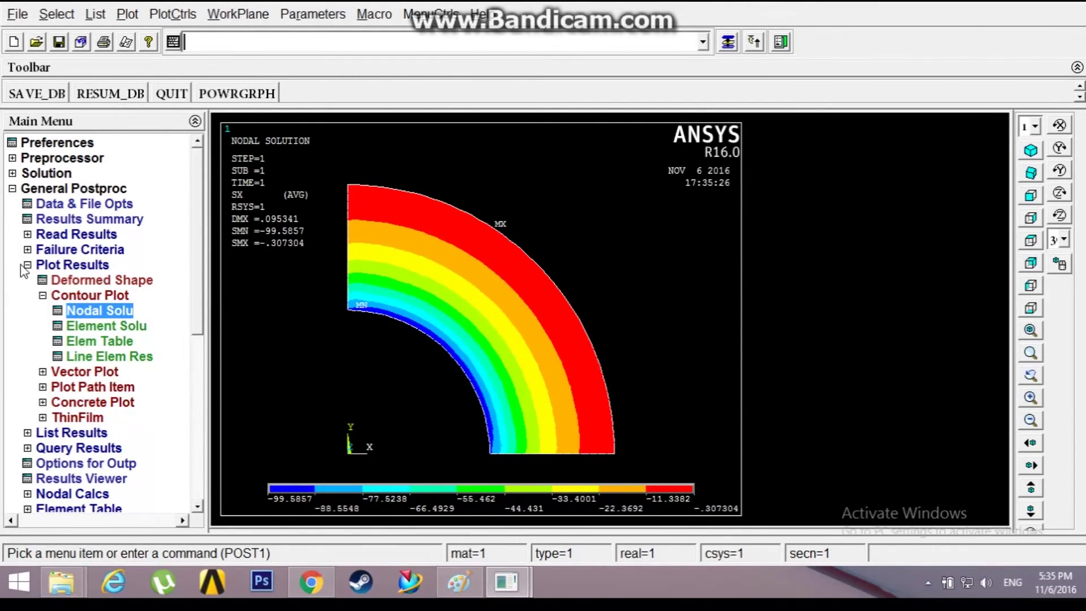
Plot the Y-component of stress (SY) contour, ranging 66.8727 to 167.342.
{"action": "left_click", "coordinate": [92, 311]}
{"action": "left_click", "coordinate": [465, 148]}
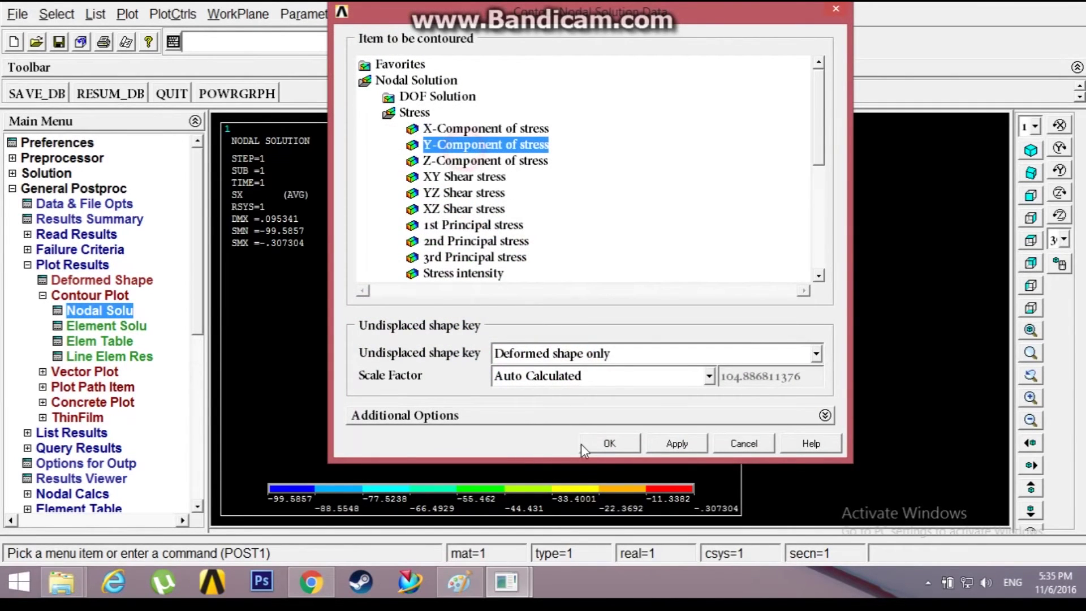
{"action": "left_click", "coordinate": [604, 445]}
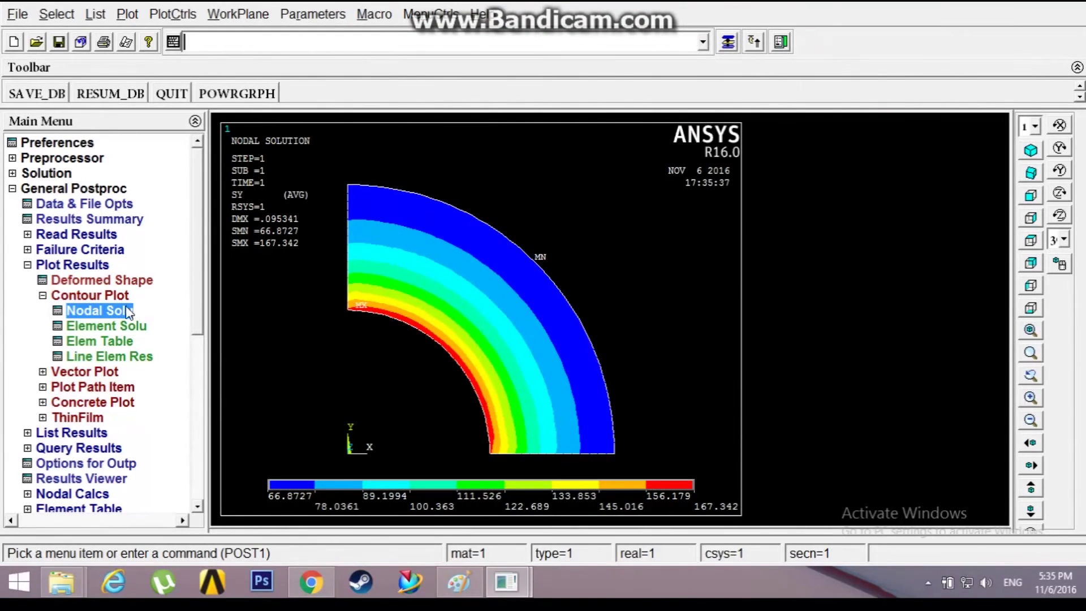
Plot the Z-component of stress (SZ) contour, ranging 19.6268 to 20.3381.
{"action": "left_click", "coordinate": [99, 310]}
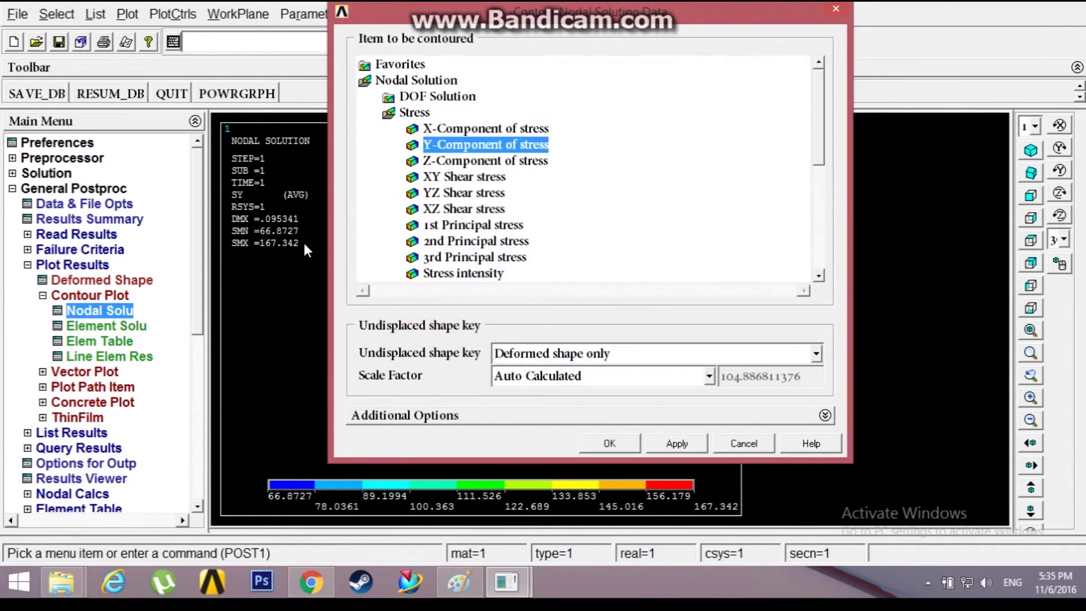
{"action": "left_click", "coordinate": [461, 162]}
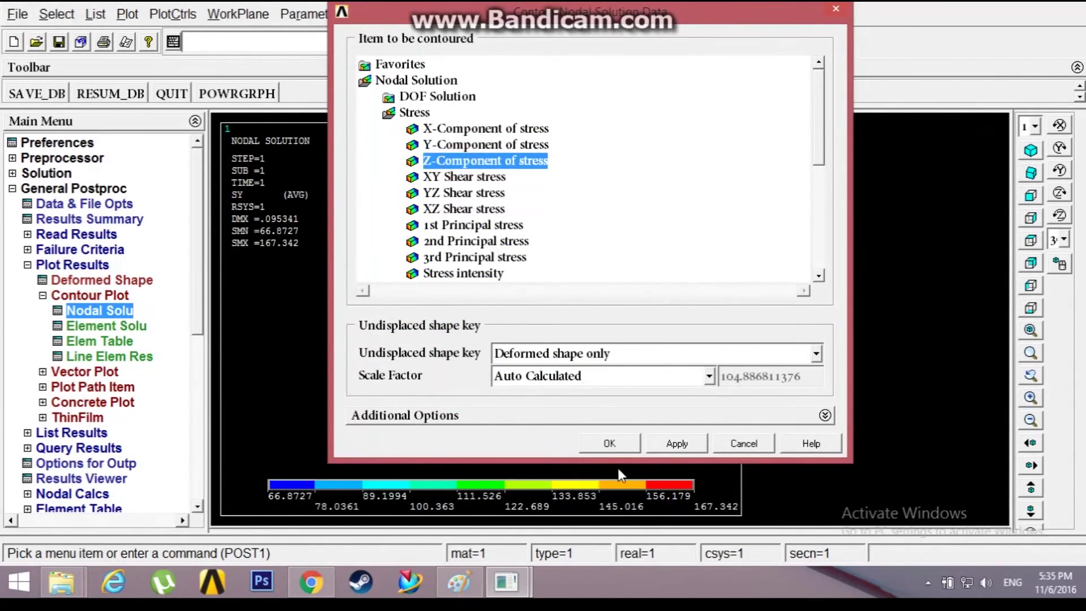
{"action": "left_click", "coordinate": [618, 448]}
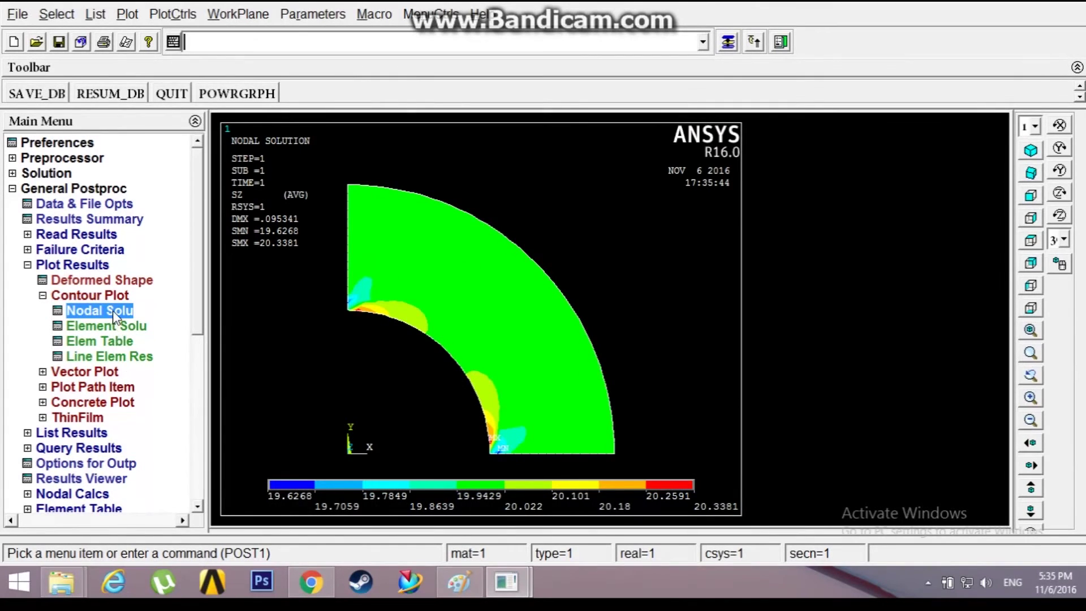
{"action": "left_click", "coordinate": [73, 311]}
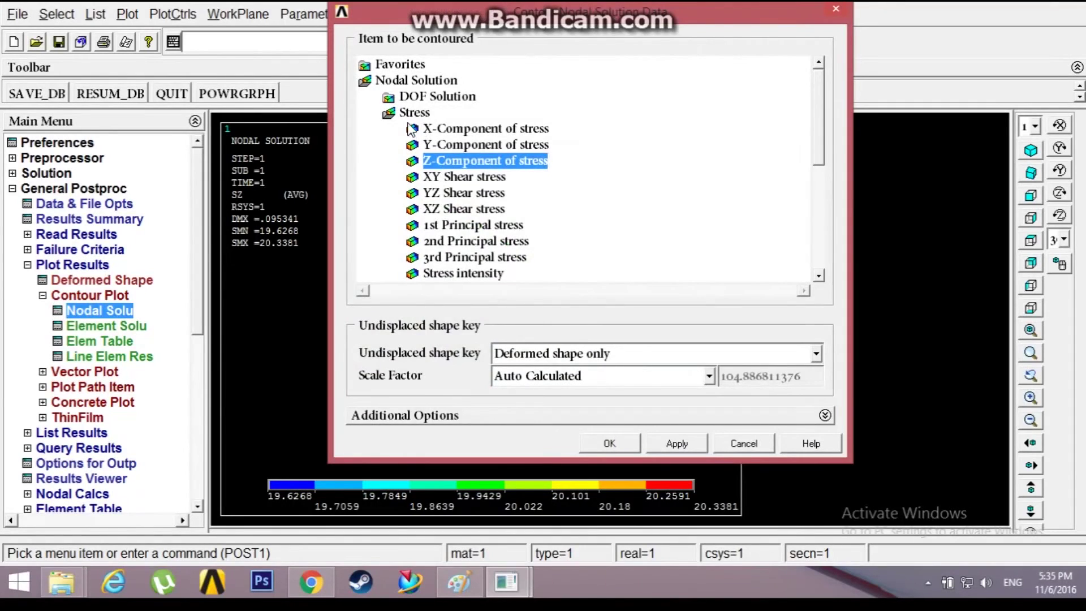
Plot the X-component of elastic strain (EPELX) contour.
{"action": "double_click", "coordinate": [390, 113]}
{"action": "left_click", "coordinate": [408, 145]}
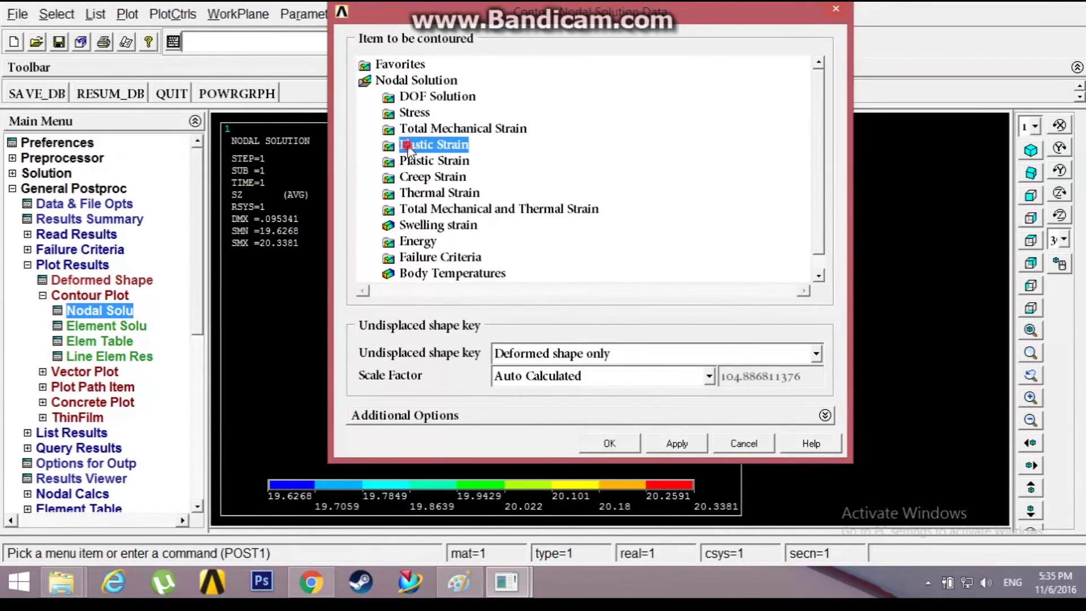
{"action": "double_click", "coordinate": [408, 146]}
{"action": "left_click", "coordinate": [433, 161]}
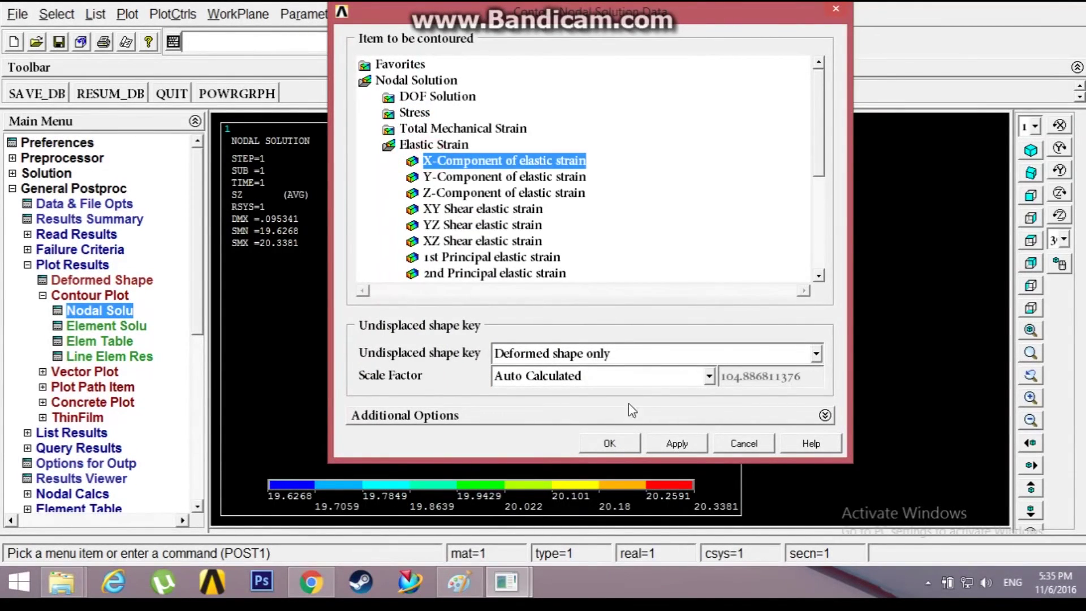
{"action": "left_click", "coordinate": [618, 446]}
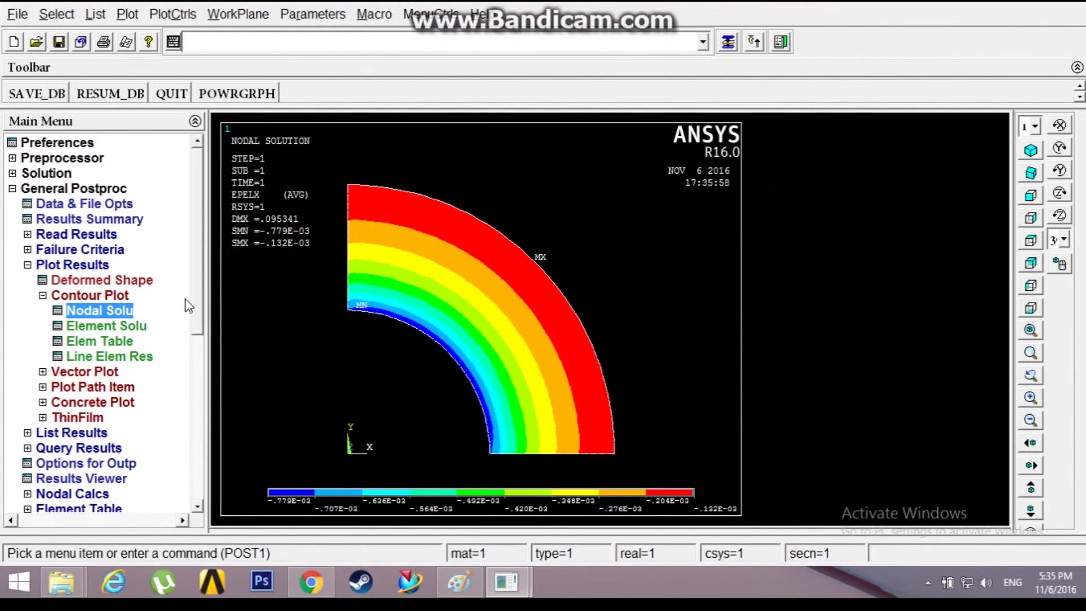
Plot the Y-component of elastic strain (EPELY), ranging .305E-03 to .956E-03.
{"action": "left_click", "coordinate": [112, 307]}
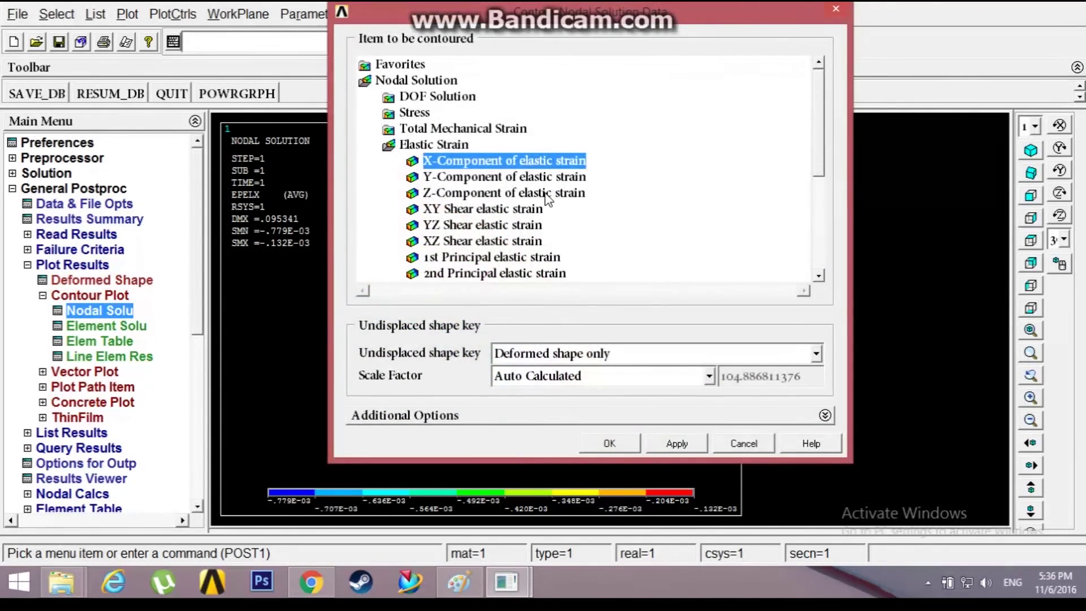
{"action": "left_click", "coordinate": [544, 178]}
{"action": "left_click", "coordinate": [609, 443]}
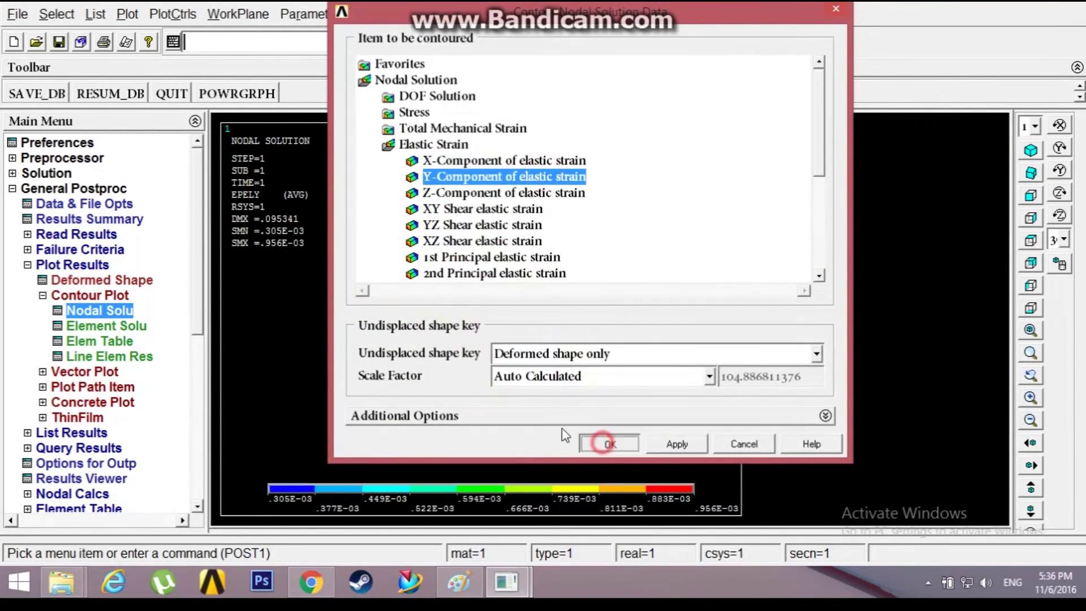
Plot the uniform Z-component of elastic strain (EPELZ) contour.
{"action": "left_click", "coordinate": [113, 310]}
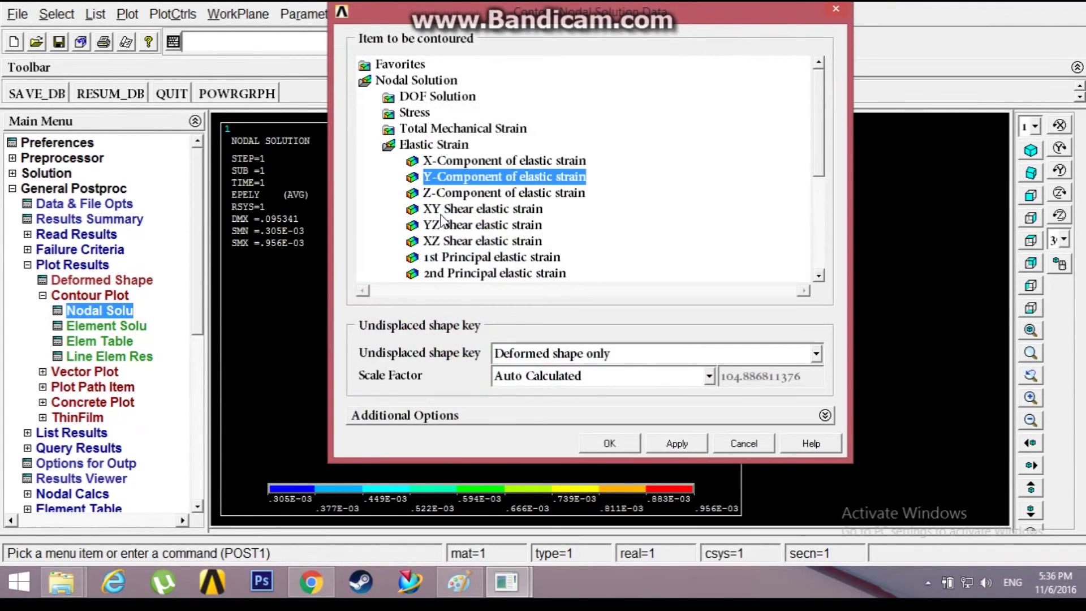
{"action": "left_click", "coordinate": [455, 193]}
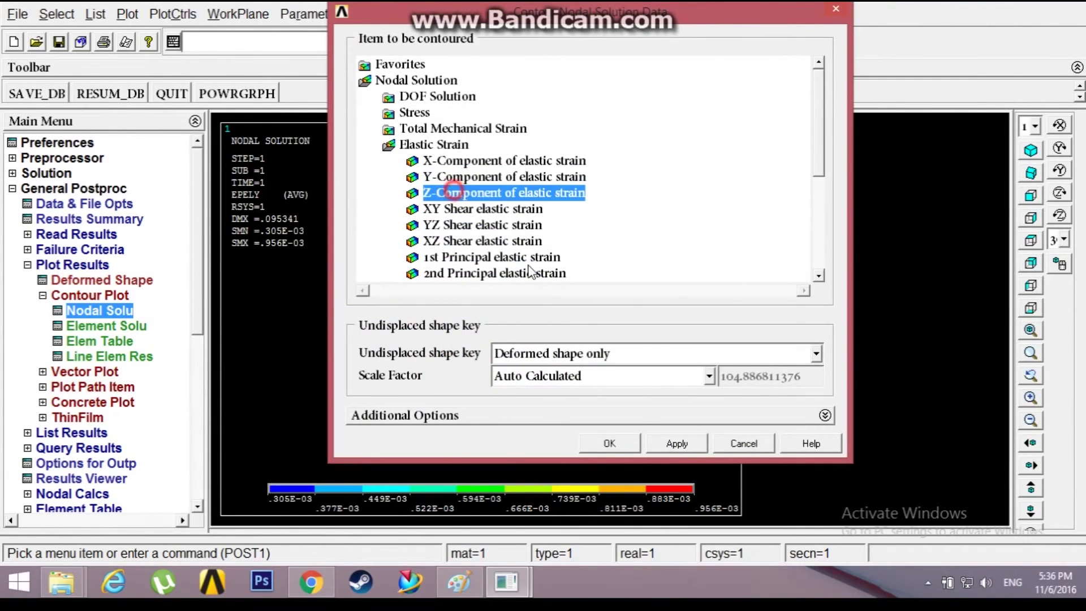
{"action": "left_click", "coordinate": [620, 444]}
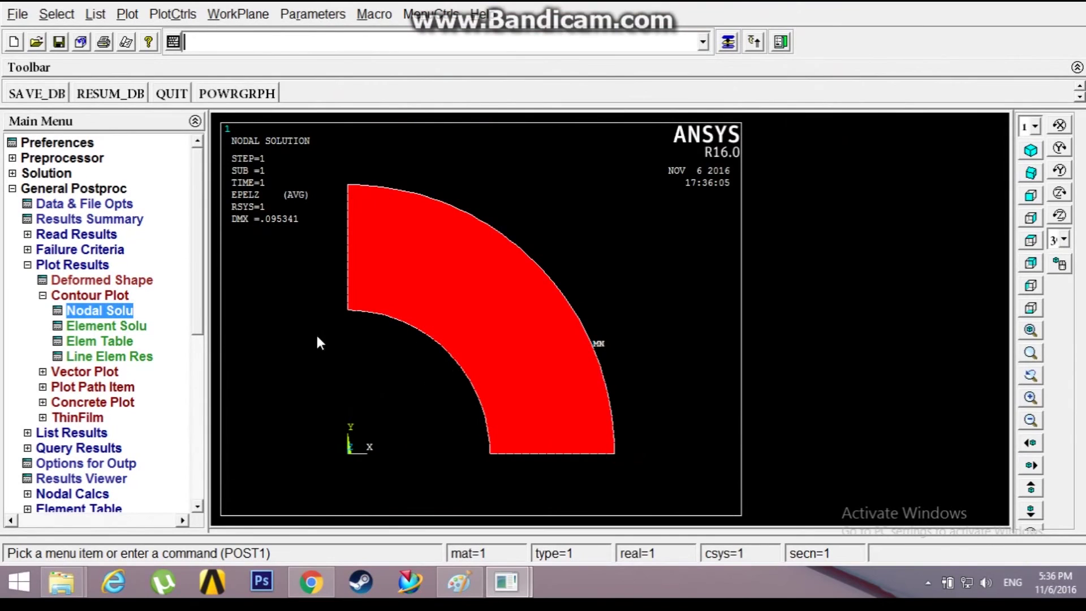
{"action": "left_click", "coordinate": [27, 264]}
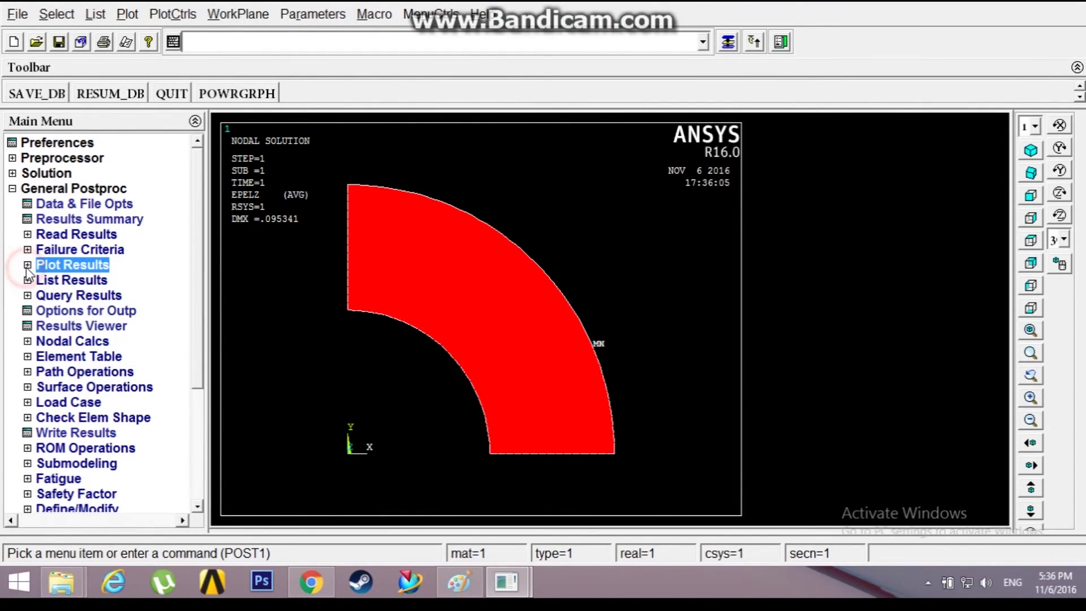
List nodal stresses (SX, SY, SZ, SXY) per node, enlarge the listing, then close it.
{"action": "left_click", "coordinate": [56, 281]}
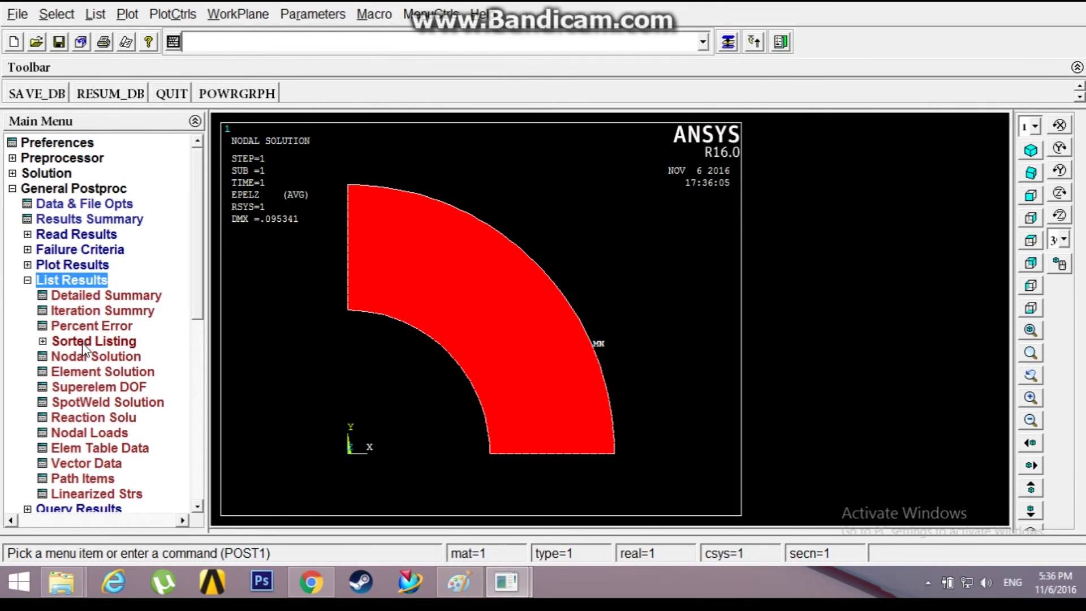
{"action": "left_click", "coordinate": [93, 356]}
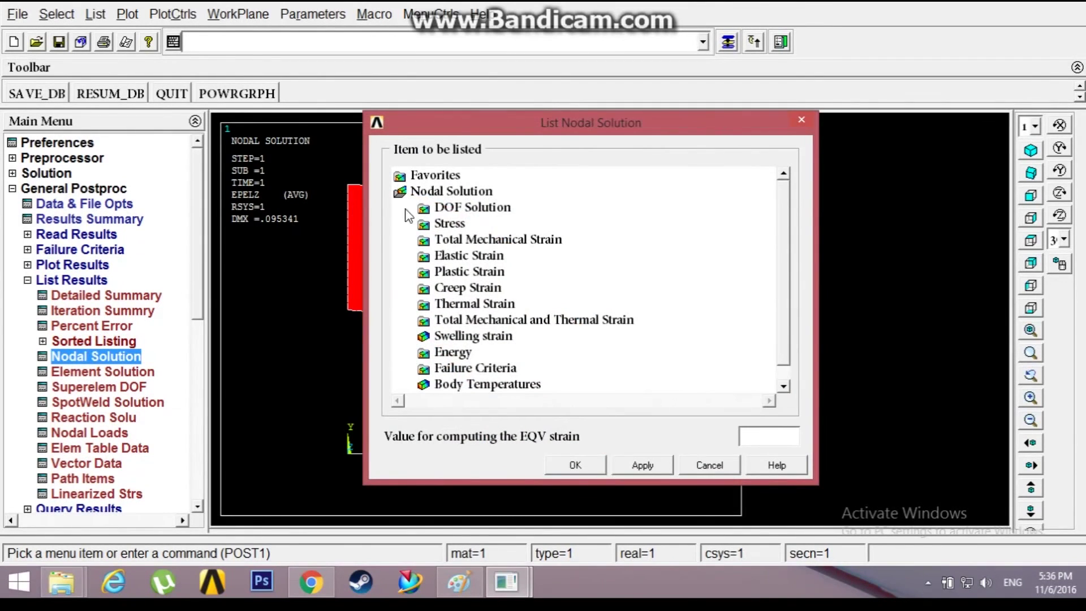
{"action": "left_click", "coordinate": [450, 223]}
{"action": "left_click", "coordinate": [472, 239]}
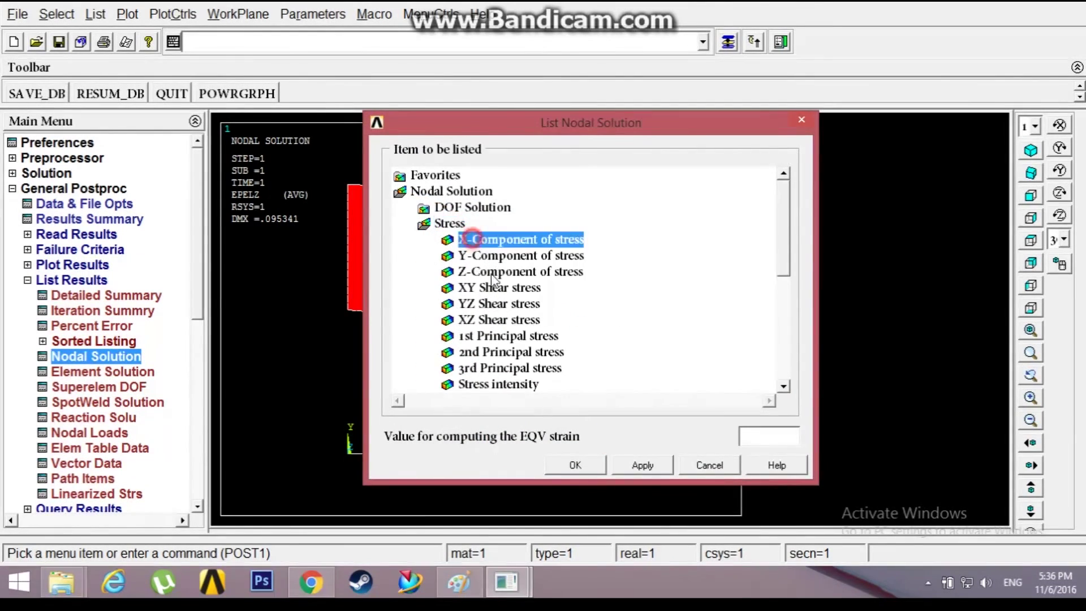
{"action": "left_click", "coordinate": [557, 461]}
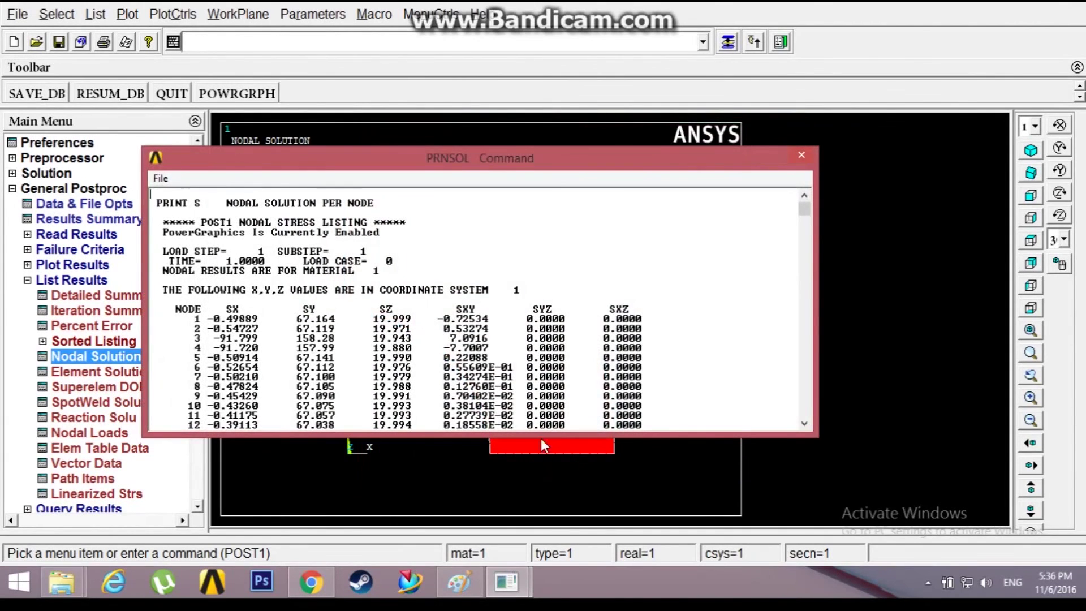
{"action": "scroll", "coordinate": [686, 249], "scroll_direction": "down", "scroll_amount": 3}
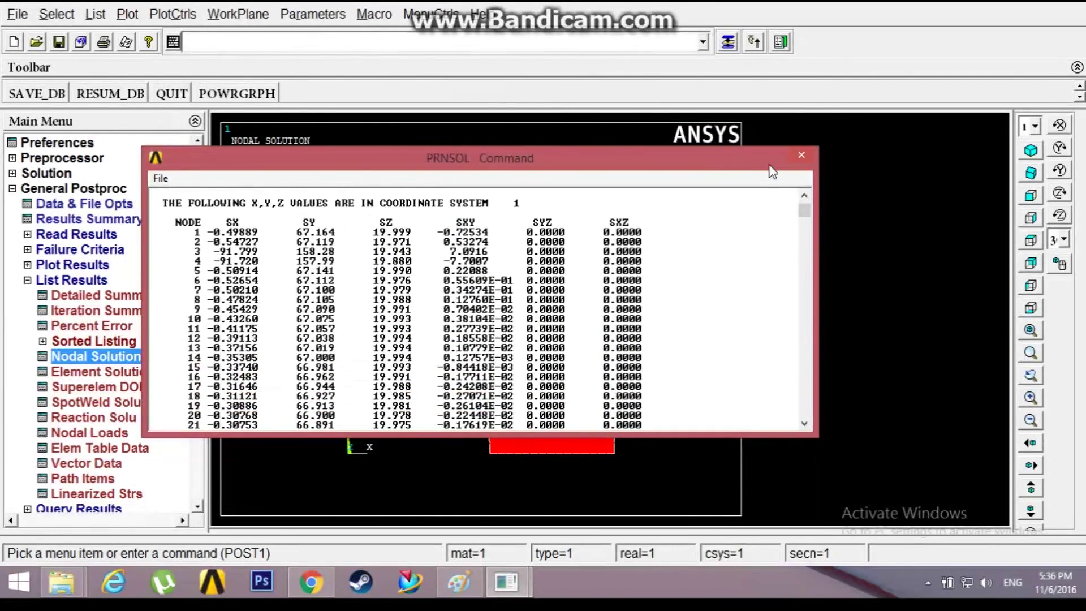
{"action": "left_click_drag", "start_coordinate": [768, 152], "coordinate": [799, 33]}
{"action": "left_click", "coordinate": [800, 36]}
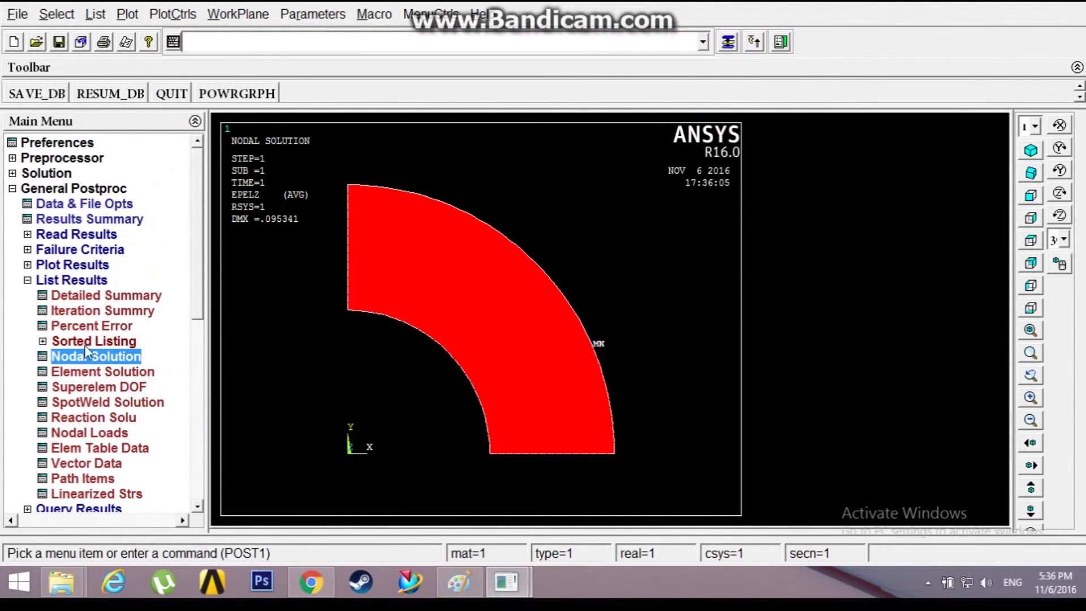